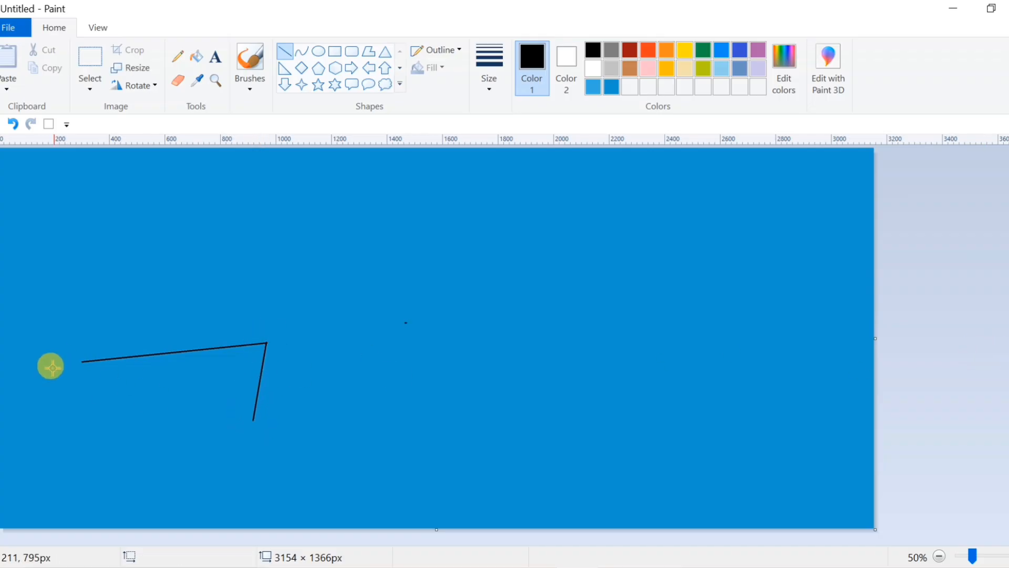
Complete the left house's slanted roof panel and draw its two front wall edges and narrow gable strip with straight lines.
mouse_move(81, 362)
mouse_down()
mouse_move(59, 433)
mouse_move(254, 421)
mouse_up()
click(88, 428)
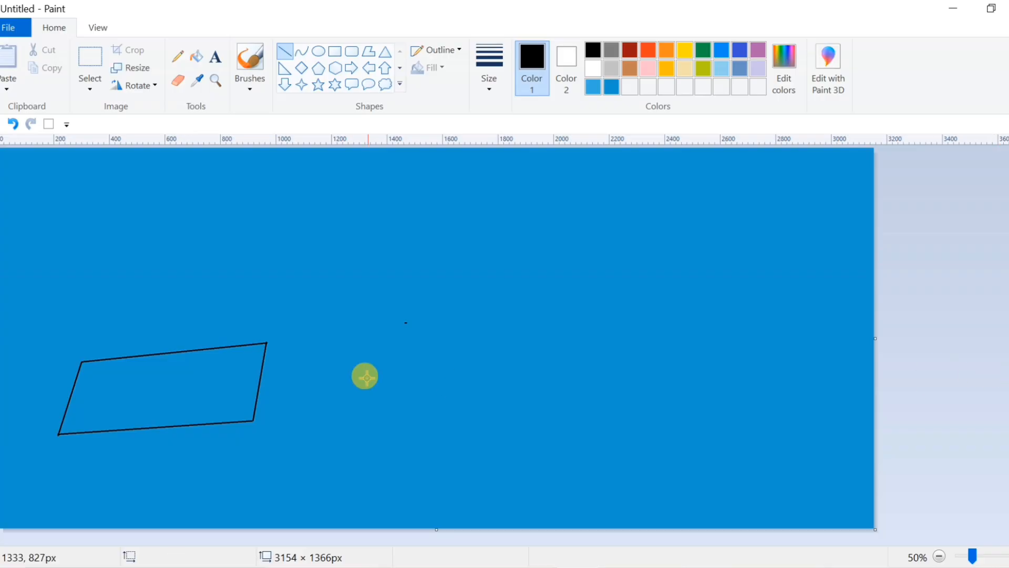
drag(77, 432, 73, 477)
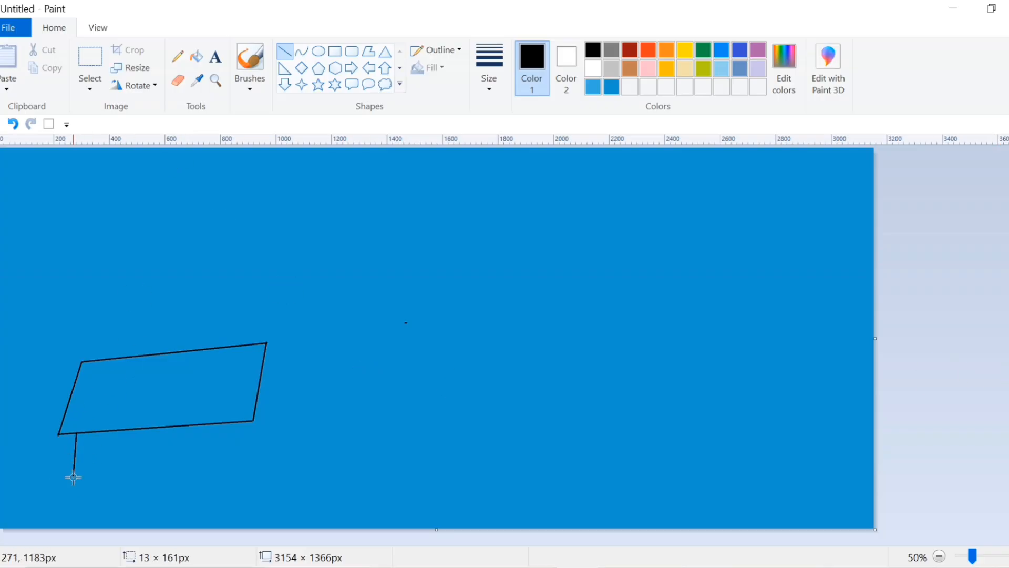
mouse_move(248, 420)
mouse_down()
mouse_move(247, 469)
mouse_move(242, 454)
mouse_up()
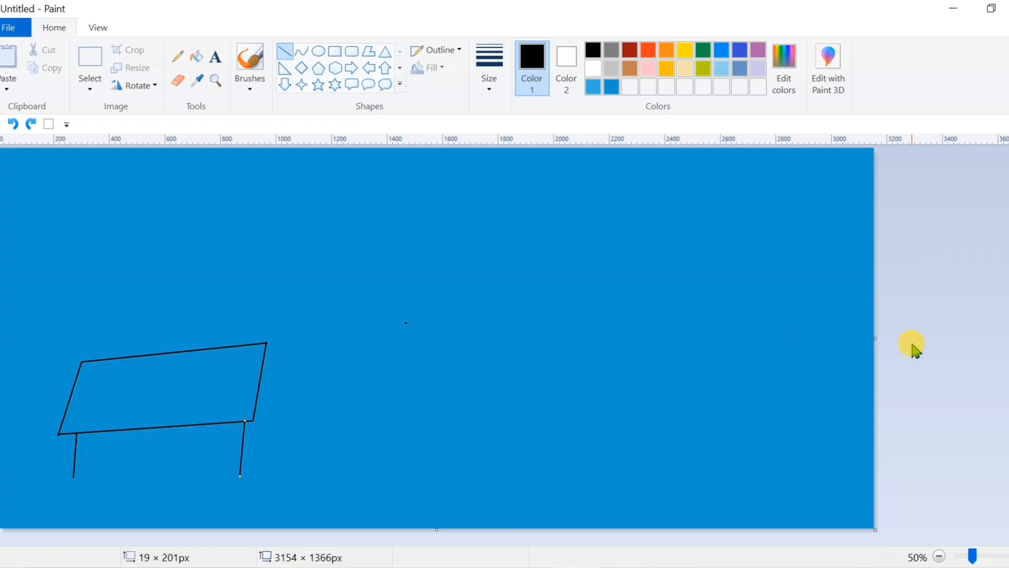
drag(266, 343, 329, 395)
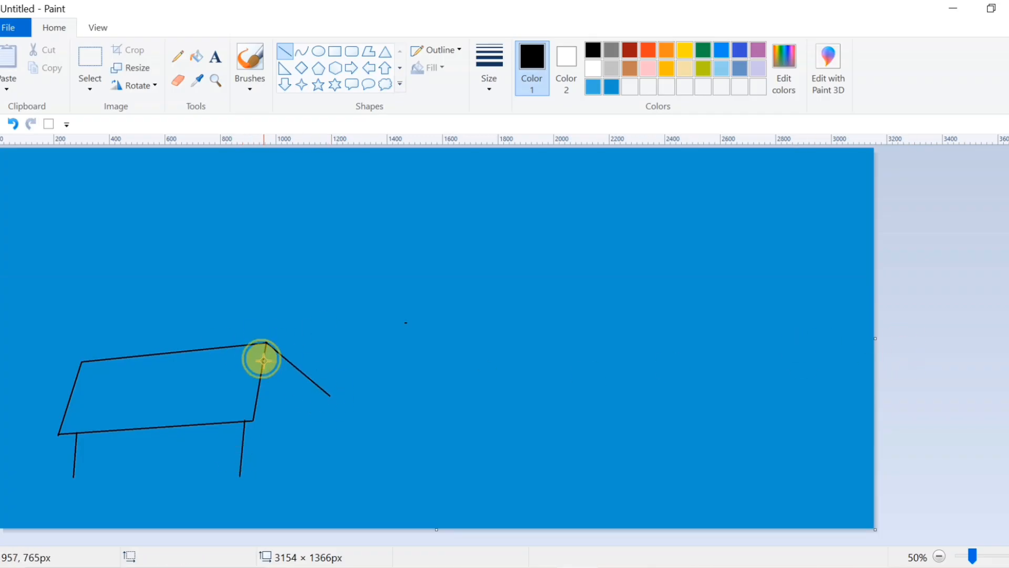
drag(263, 360, 317, 406)
Draw a gently curved ground line about 845 px wide under the left house and close its side wall with straight lines.
click(302, 51)
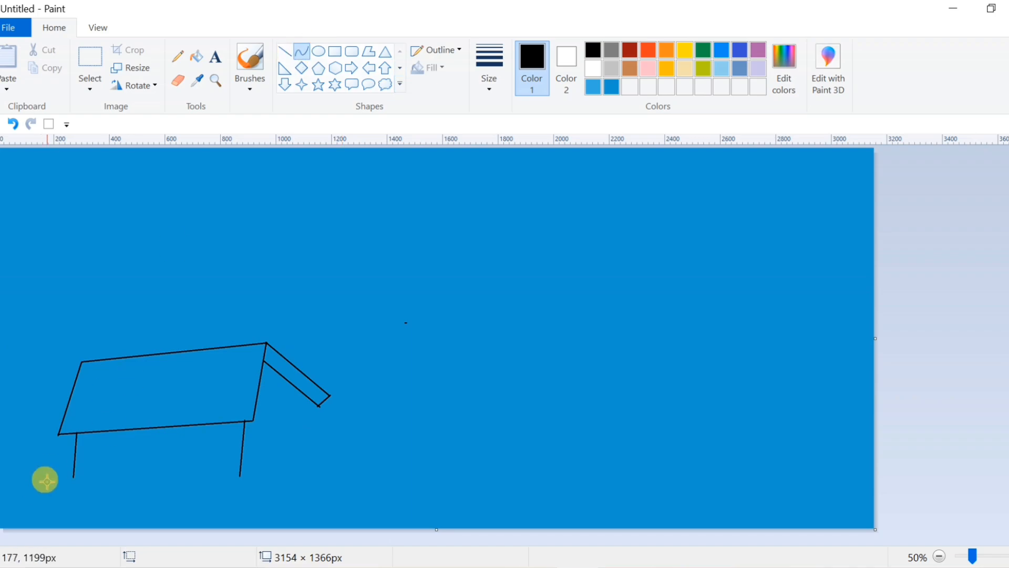
drag(41, 480, 276, 480)
drag(202, 482, 162, 470)
click(166, 470)
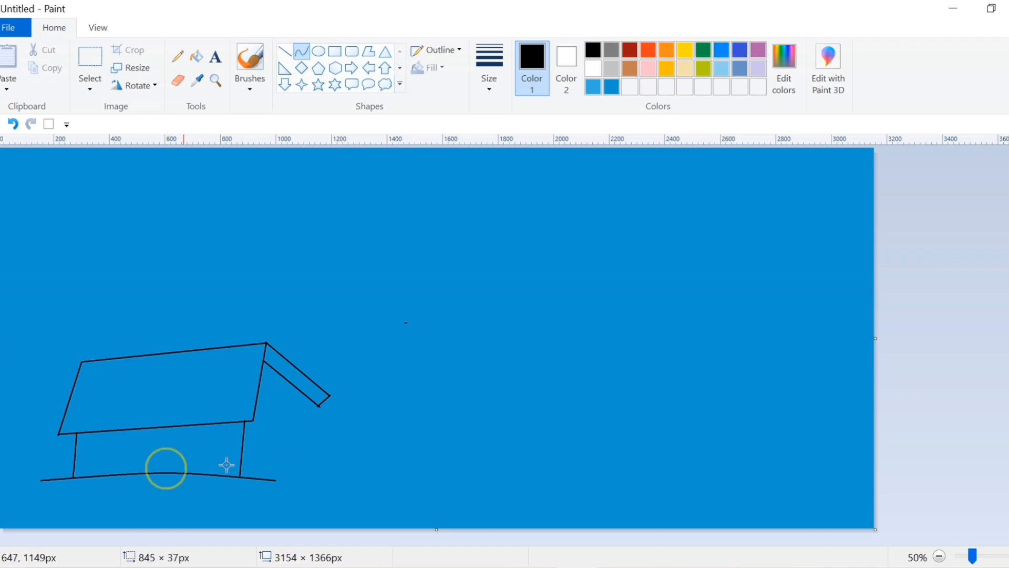
click(284, 51)
mouse_move(317, 405)
mouse_down()
mouse_move(312, 461)
mouse_move(239, 475)
mouse_up()
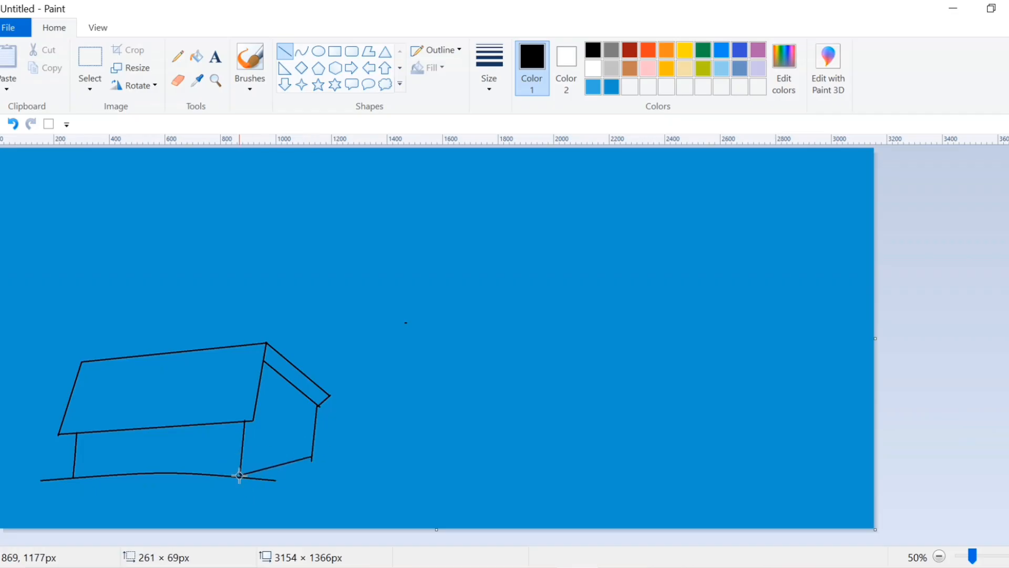
Draw a second, smaller house's slanted roof panel and gable strip with straight lines beside the first house.
drag(339, 366, 452, 346)
drag(338, 366, 323, 420)
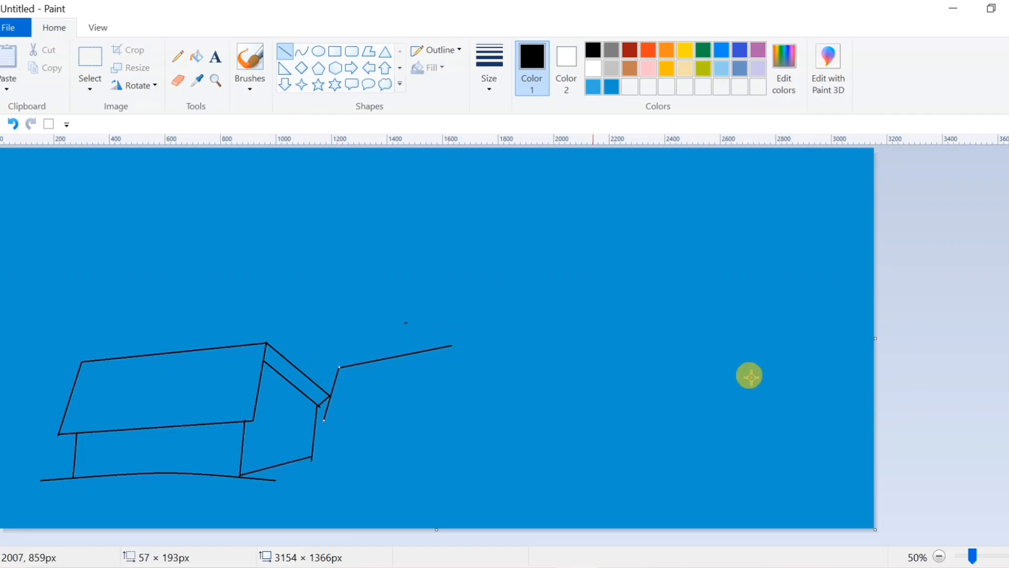
drag(451, 346, 435, 406)
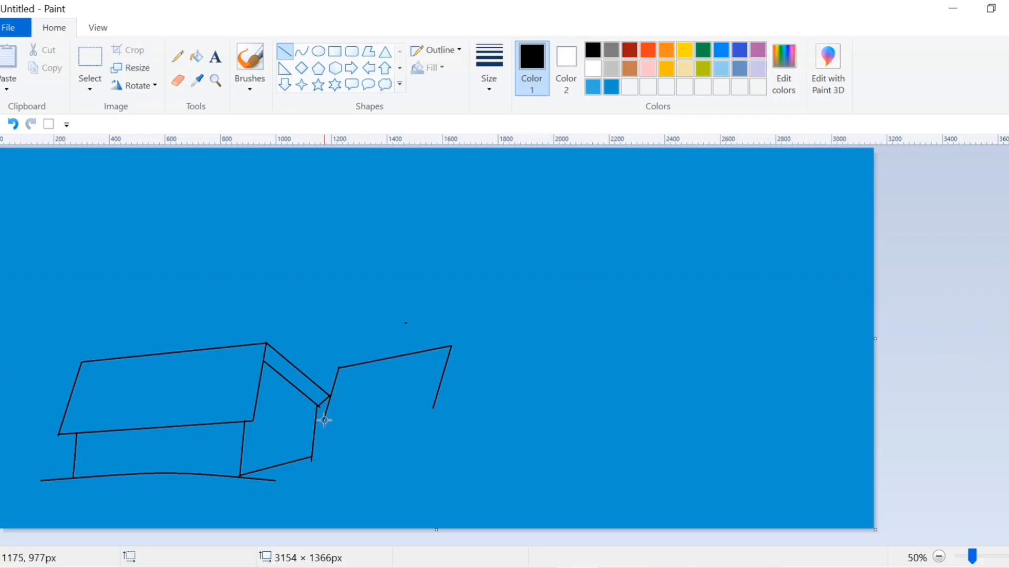
drag(324, 419, 434, 408)
click(913, 367)
drag(451, 345, 490, 389)
drag(448, 359, 483, 398)
Draw the second house's front and side walls and a curved ground line about 479 px wide beneath it.
drag(336, 419, 337, 467)
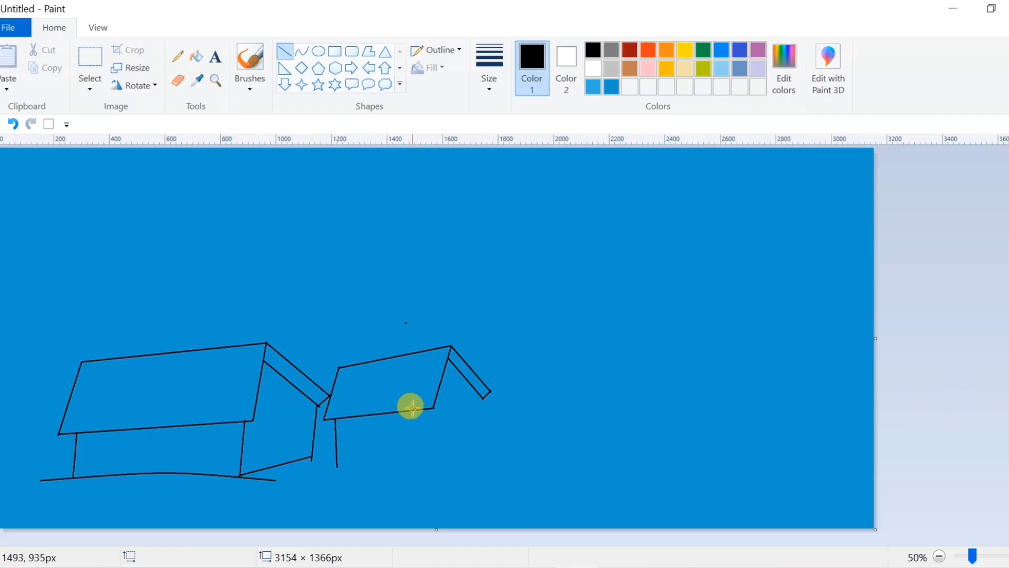
drag(419, 409, 419, 462)
mouse_move(482, 398)
mouse_down()
mouse_move(483, 451)
mouse_move(419, 461)
mouse_up()
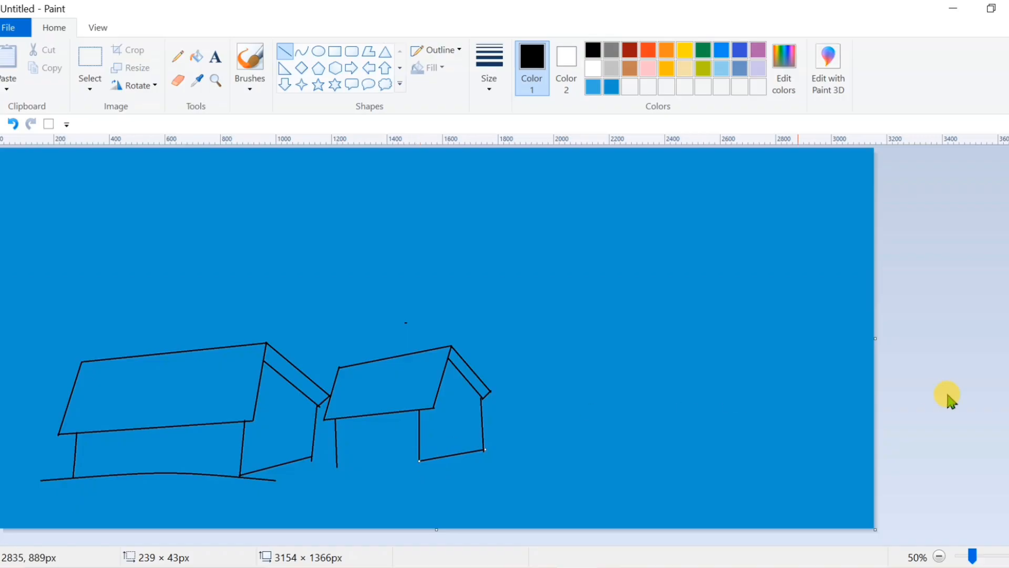
click(301, 51)
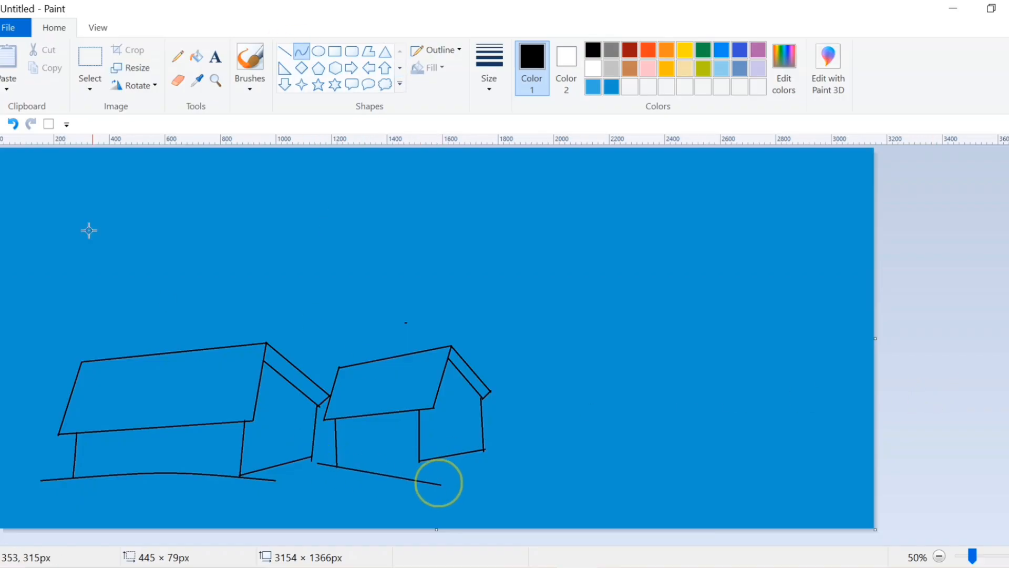
drag(315, 471, 397, 448)
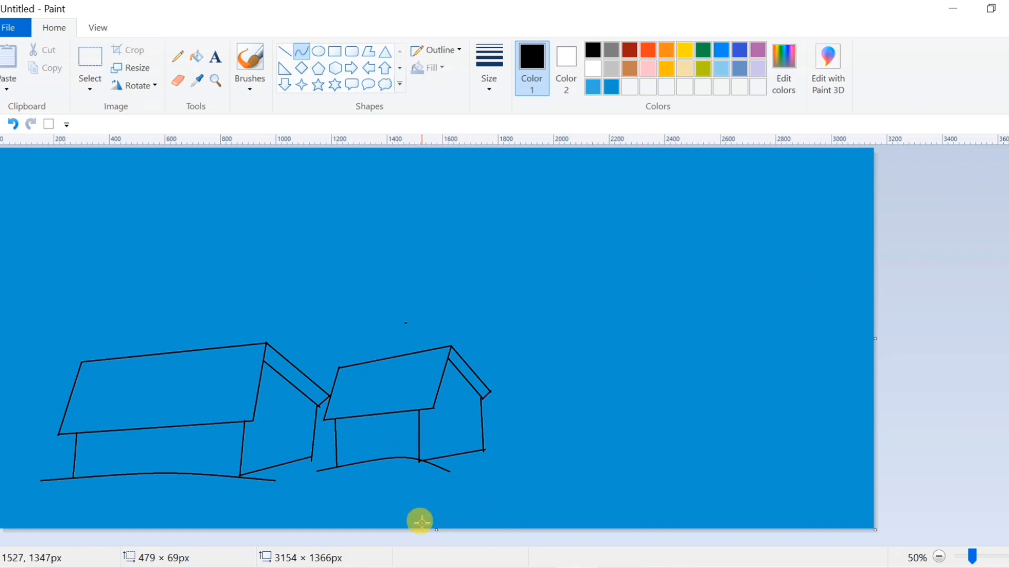
Draw three joined arcs rising from the canvas's lower edge toward the right as a stepped bank outline.
drag(420, 521, 545, 480)
mouse_move(465, 502)
mouse_down()
mouse_move(465, 477)
mouse_move(470, 501)
mouse_move(458, 505)
mouse_up()
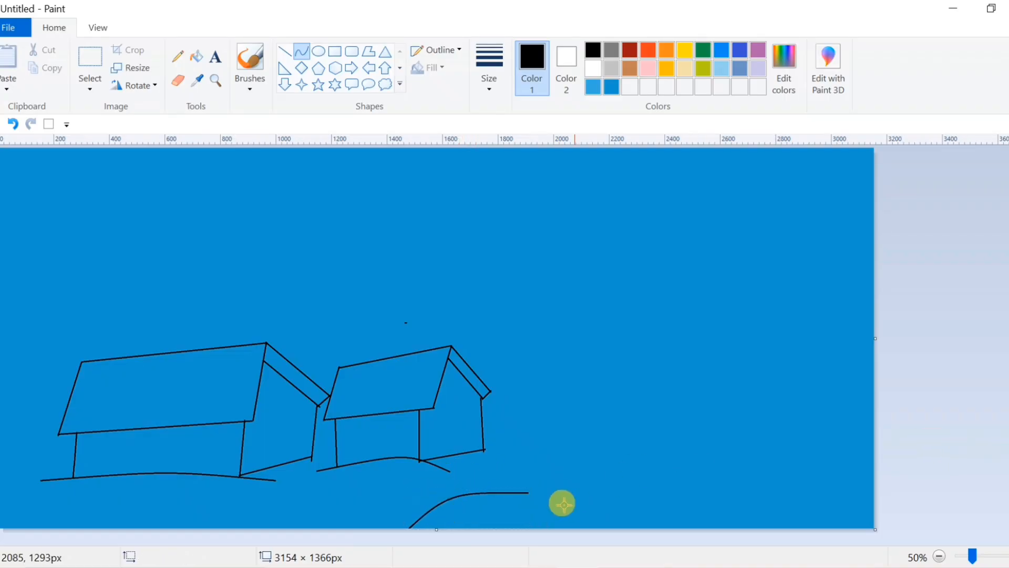
mouse_move(528, 493)
mouse_down()
mouse_move(632, 445)
mouse_move(564, 447)
mouse_move(565, 458)
mouse_up()
mouse_move(630, 445)
mouse_down()
mouse_move(710, 421)
mouse_move(667, 419)
mouse_up()
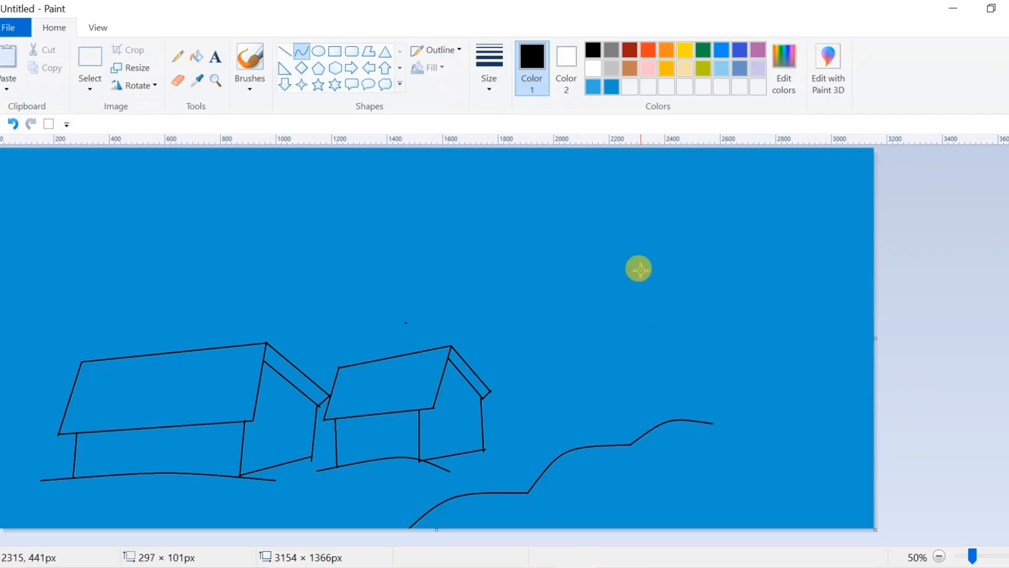
Draw the tree trunk's curved left edge, about 371 by 829 px, and extend the bank outline to meet it.
drag(636, 250, 737, 478)
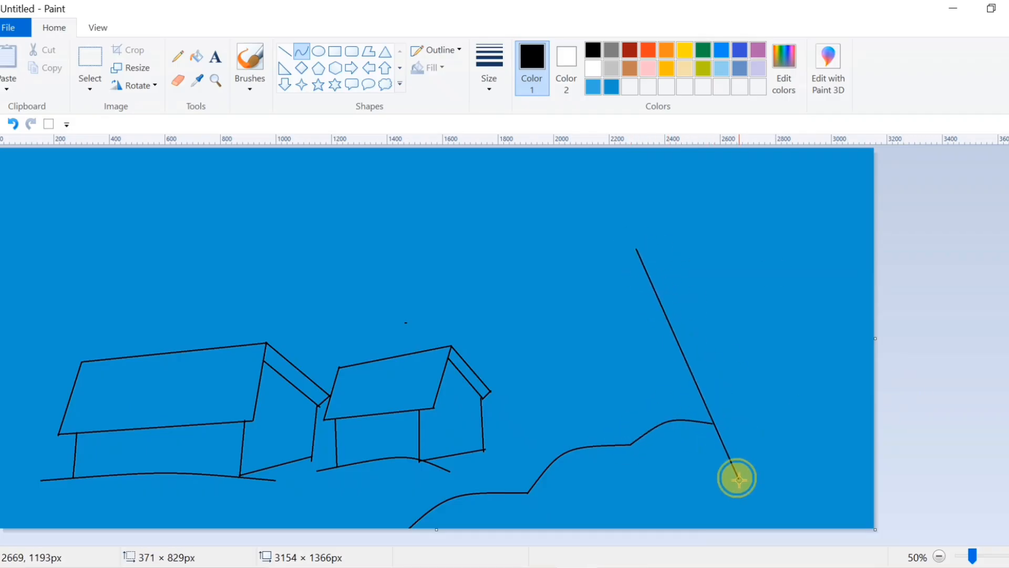
drag(676, 328, 707, 347)
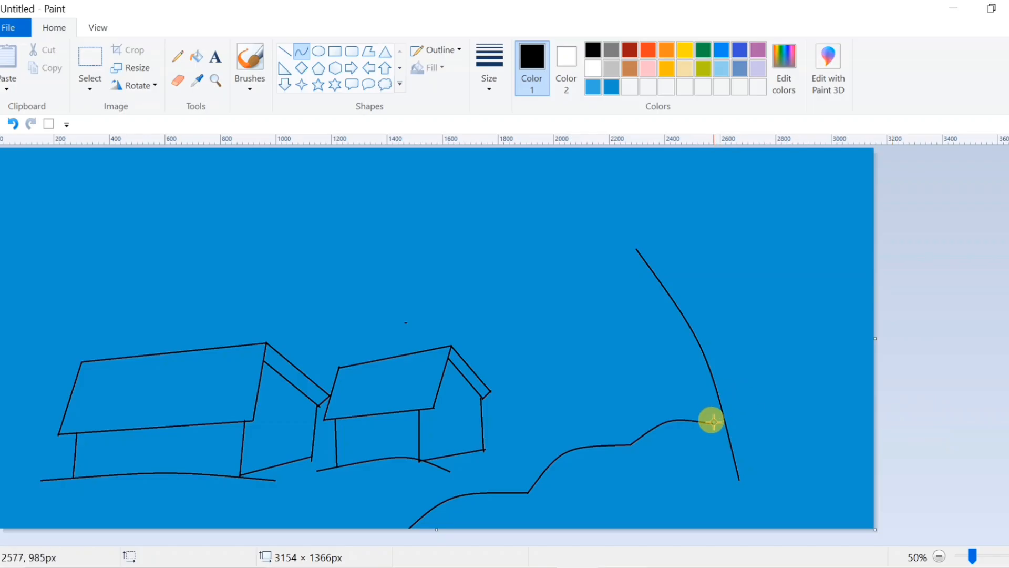
drag(713, 421, 724, 419)
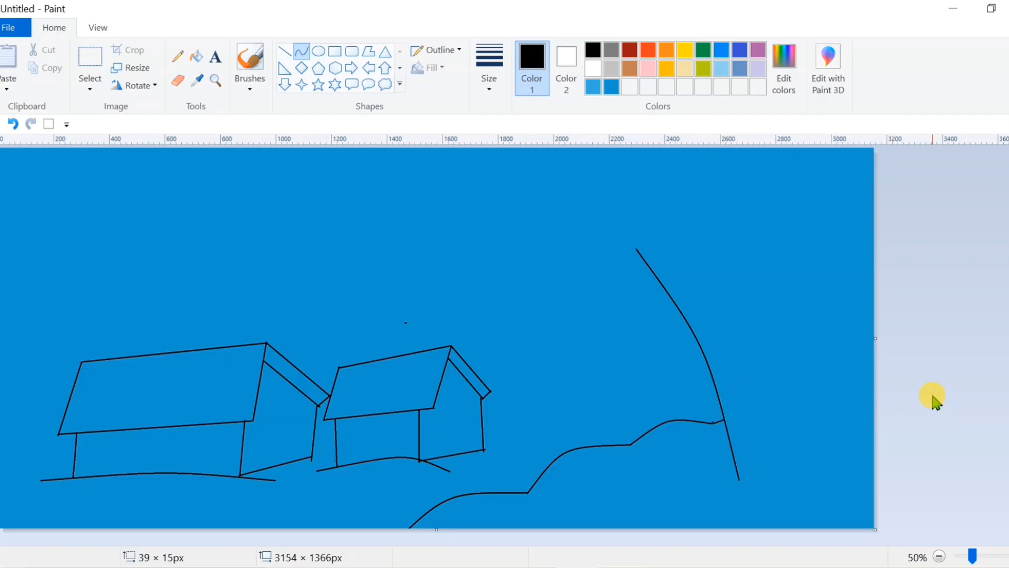
Draw the curved inner edges of the tree's branches as two V-shaped forks above the trunk.
drag(654, 235, 718, 331)
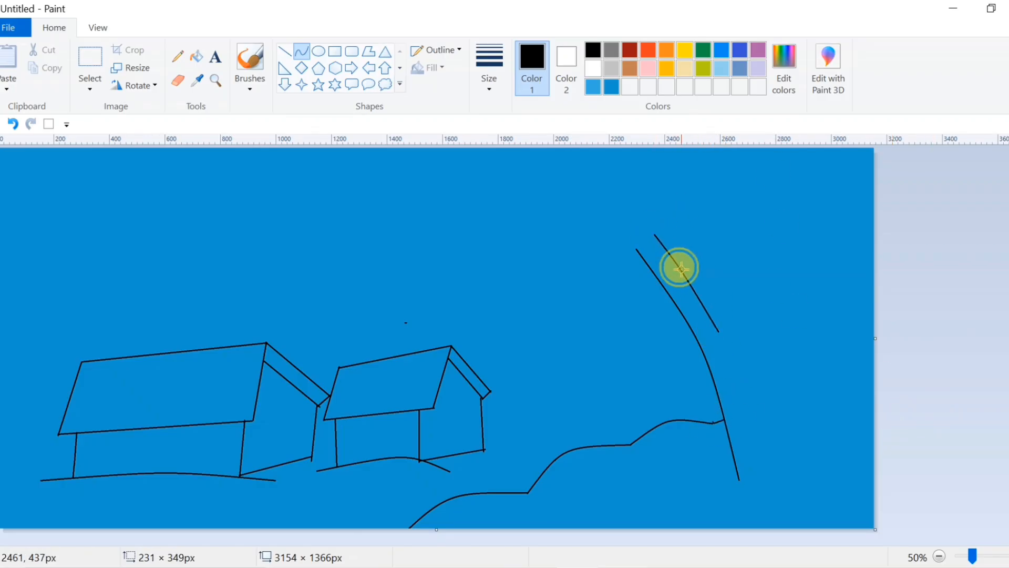
click(12, 124)
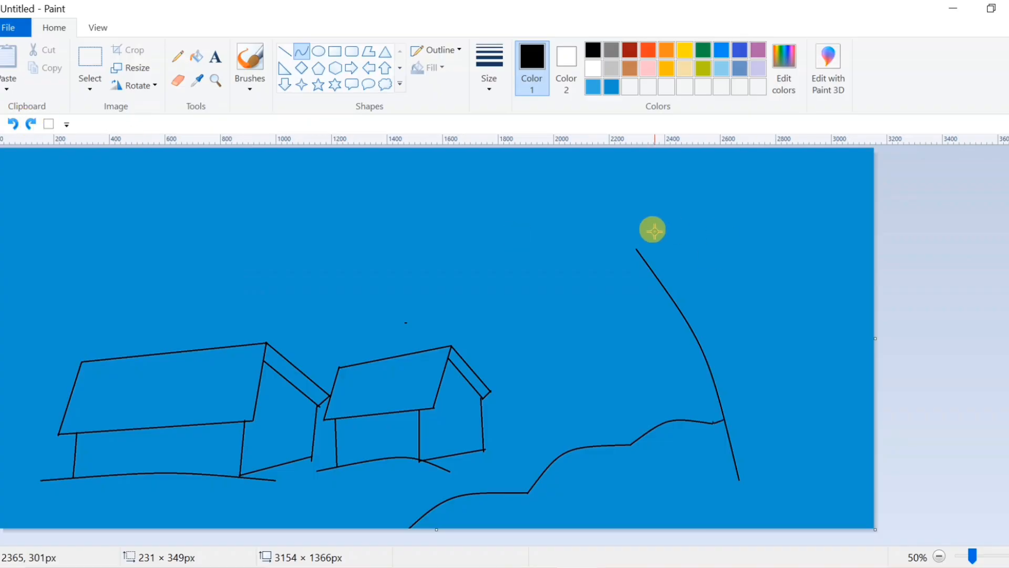
drag(655, 237, 737, 328)
mouse_move(688, 273)
mouse_down()
mouse_move(678, 253)
mouse_move(728, 297)
mouse_move(683, 247)
mouse_move(685, 257)
mouse_up()
drag(719, 204, 735, 329)
drag(730, 259, 741, 258)
drag(734, 200, 769, 273)
drag(755, 236, 758, 234)
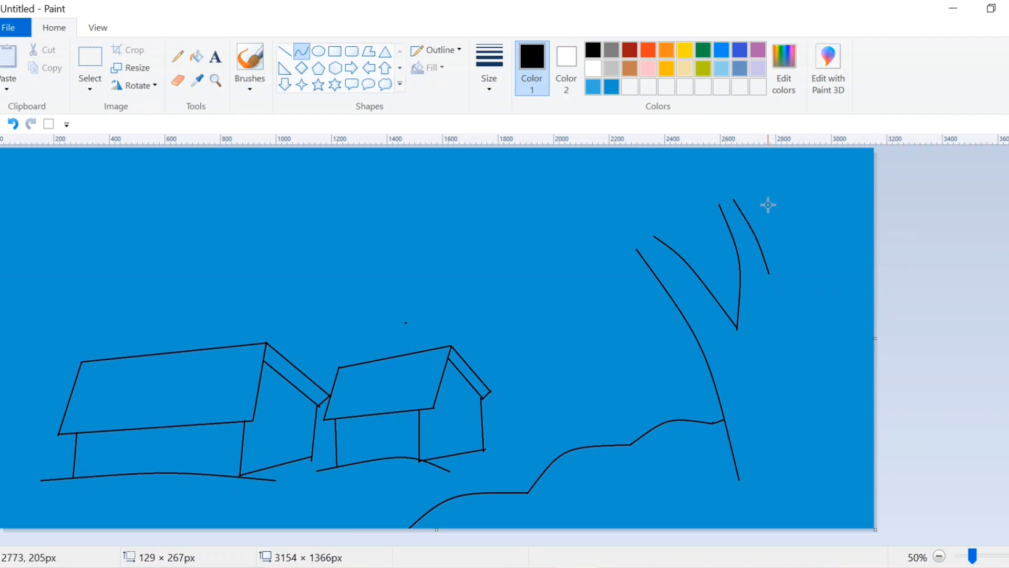
mouse_move(790, 188)
mouse_down()
mouse_move(768, 273)
mouse_move(788, 234)
mouse_up()
Draw the outer edge of the tree's right branch and the trunk's right edge as two joined curves.
drag(808, 189, 786, 350)
drag(805, 226, 818, 234)
mouse_move(783, 346)
mouse_down()
mouse_move(797, 460)
mouse_move(811, 476)
mouse_up()
drag(795, 393, 810, 430)
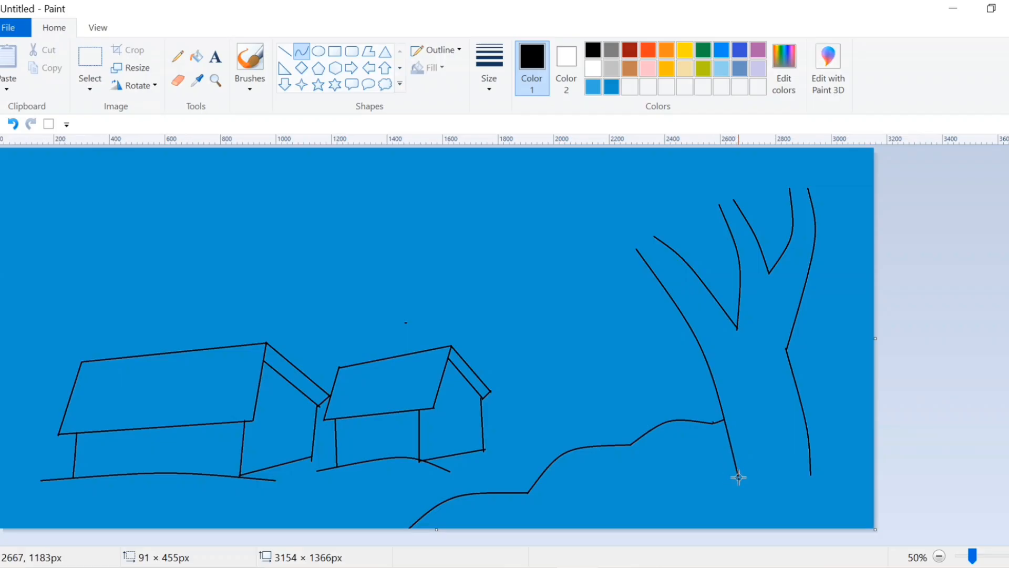
Draw the tree's spreading, pointed roots at the trunk base and touch up the right root tip with the Pencil.
mouse_move(739, 477)
mouse_down()
mouse_move(677, 499)
mouse_move(761, 495)
mouse_move(712, 510)
mouse_move(770, 517)
mouse_move(757, 493)
mouse_move(792, 486)
mouse_up()
click(875, 489)
click(760, 499)
click(882, 469)
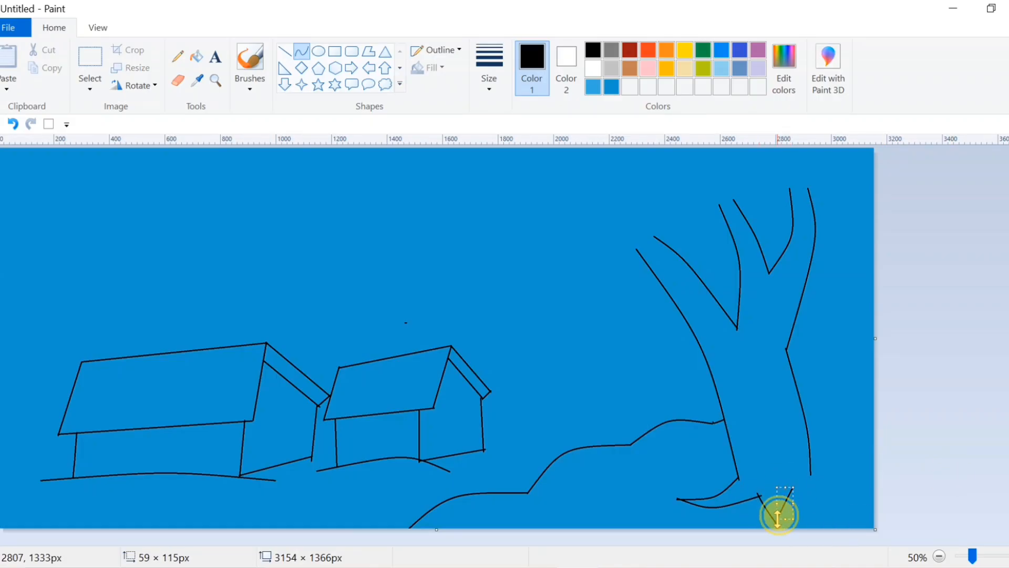
drag(776, 521, 849, 518)
mouse_move(811, 474)
mouse_down()
mouse_move(847, 515)
mouse_move(817, 490)
mouse_move(812, 504)
mouse_up()
click(177, 56)
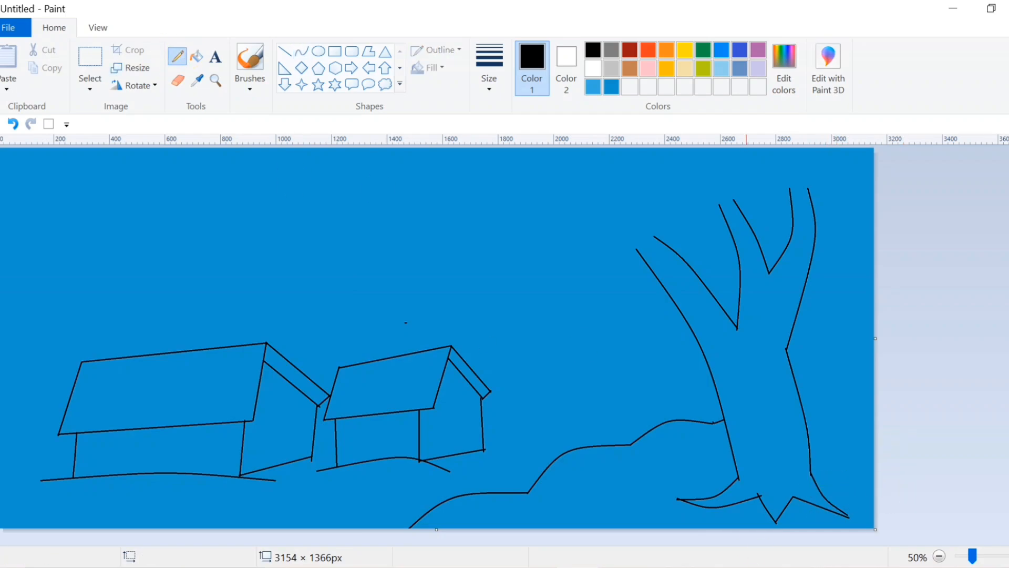
click(850, 510)
Draw a second, lower bank outline of three joined curves from the canvas's lower edge to the trunk's left side.
click(295, 54)
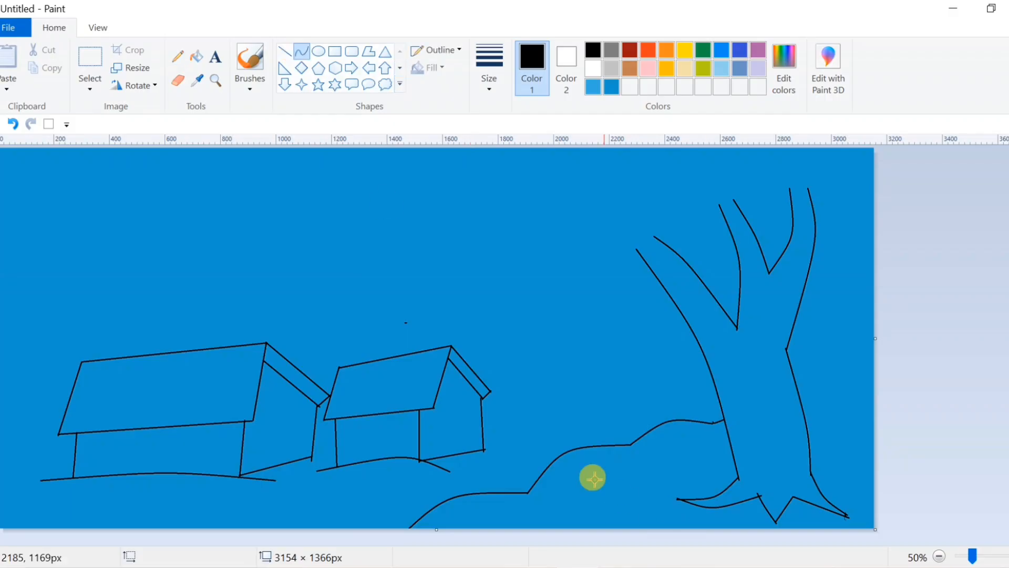
mouse_move(600, 524)
mouse_down()
mouse_move(658, 487)
mouse_move(618, 494)
mouse_move(631, 531)
mouse_move(649, 492)
mouse_move(698, 477)
mouse_up()
click(618, 494)
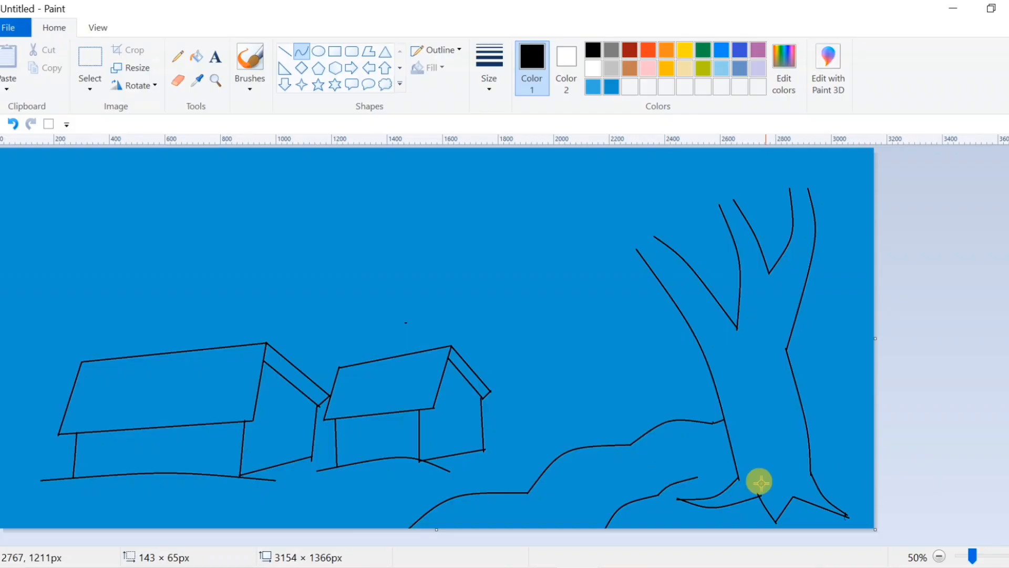
drag(759, 482, 712, 458)
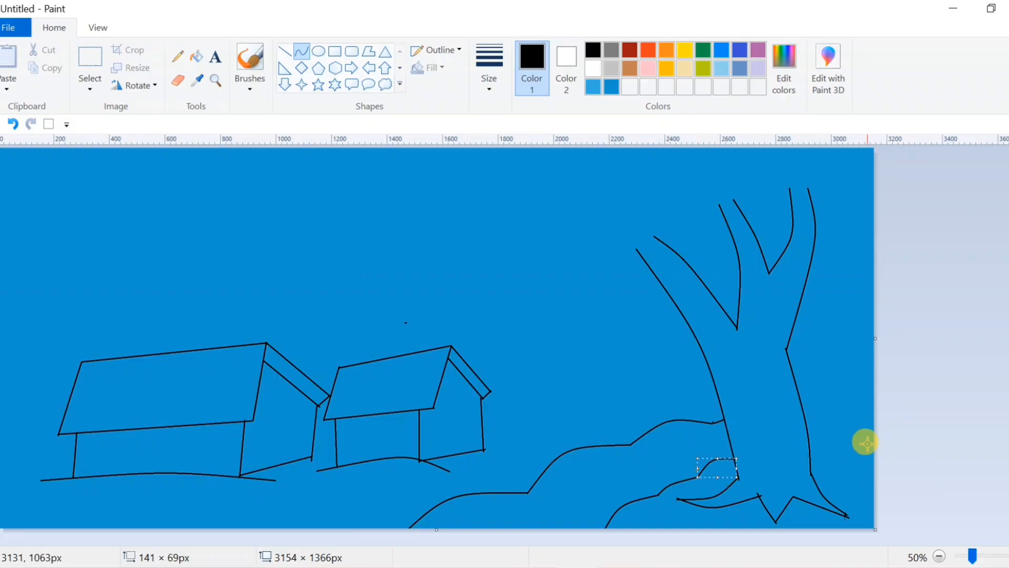
Draw two arched bank curves from the trunk's right side to the canvas's right edge.
drag(800, 397, 889, 403)
drag(842, 401, 847, 385)
click(933, 419)
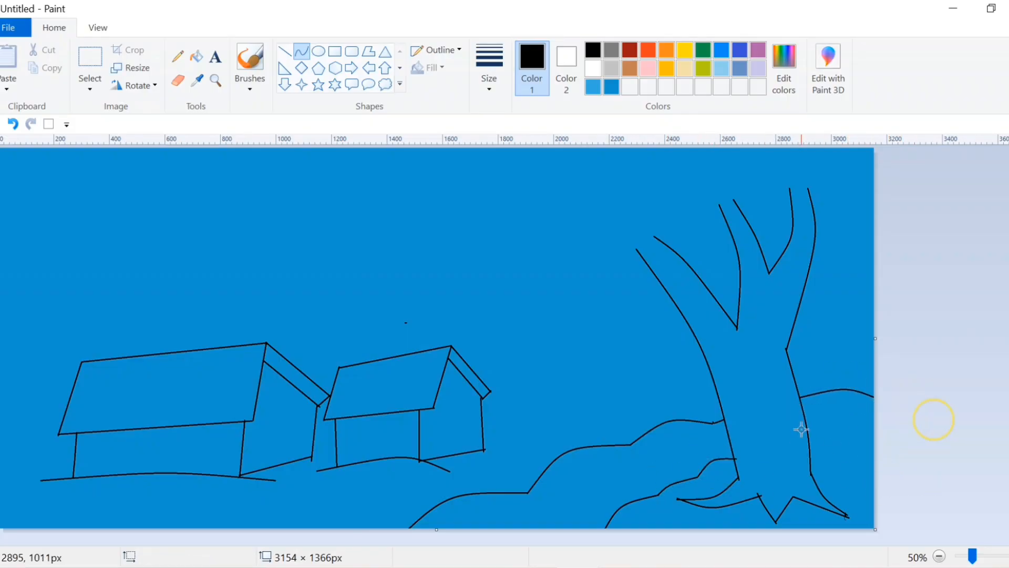
mouse_move(809, 440)
mouse_down()
mouse_move(889, 419)
mouse_move(839, 415)
mouse_up()
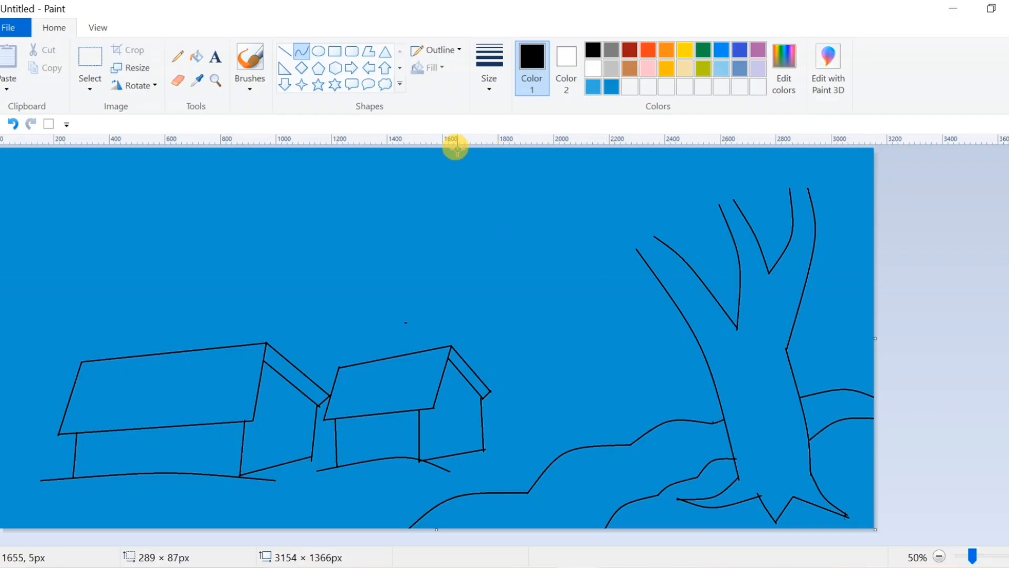
drag(458, 150, 513, 207)
drag(484, 177, 446, 194)
click(13, 124)
Draw the first rounded foliage curve of the tree canopy down from the canvas's upper edge, left of the branches.
mouse_move(435, 152)
mouse_down()
mouse_move(513, 217)
mouse_move(428, 210)
mouse_move(399, 225)
mouse_move(425, 196)
mouse_up()
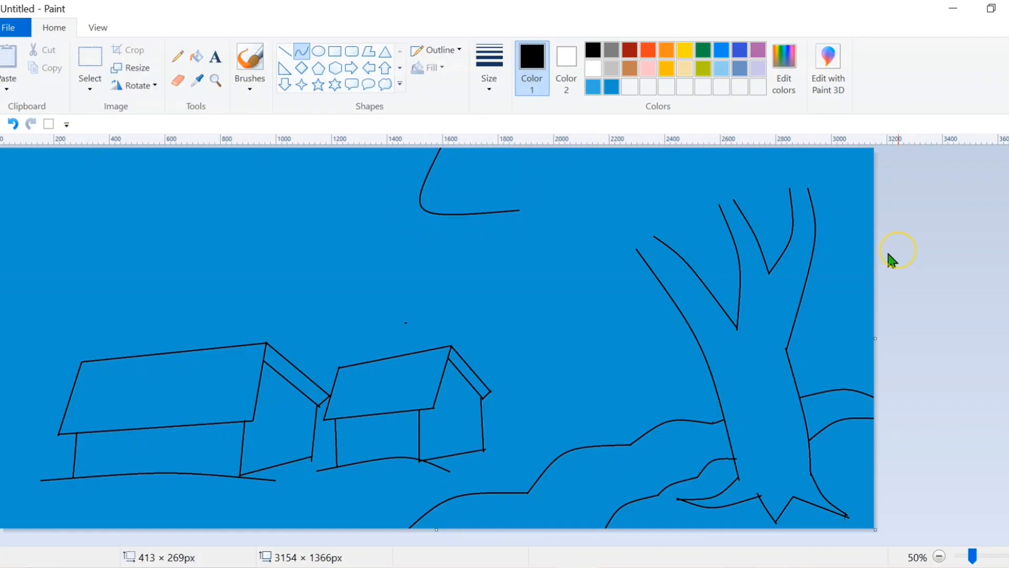
drag(517, 209, 568, 237)
drag(542, 231, 509, 254)
click(496, 272)
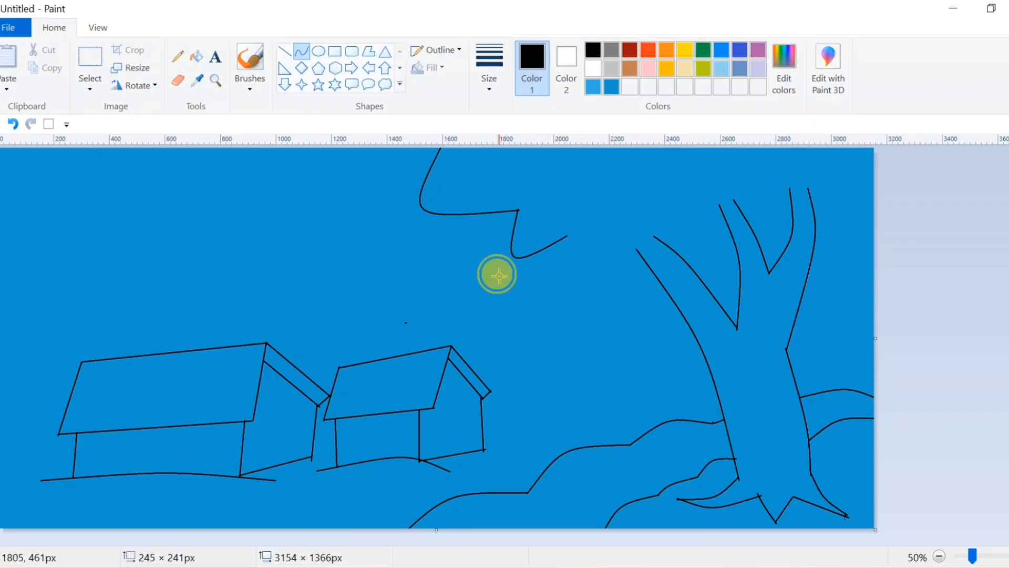
drag(567, 244, 585, 245)
click(20, 128)
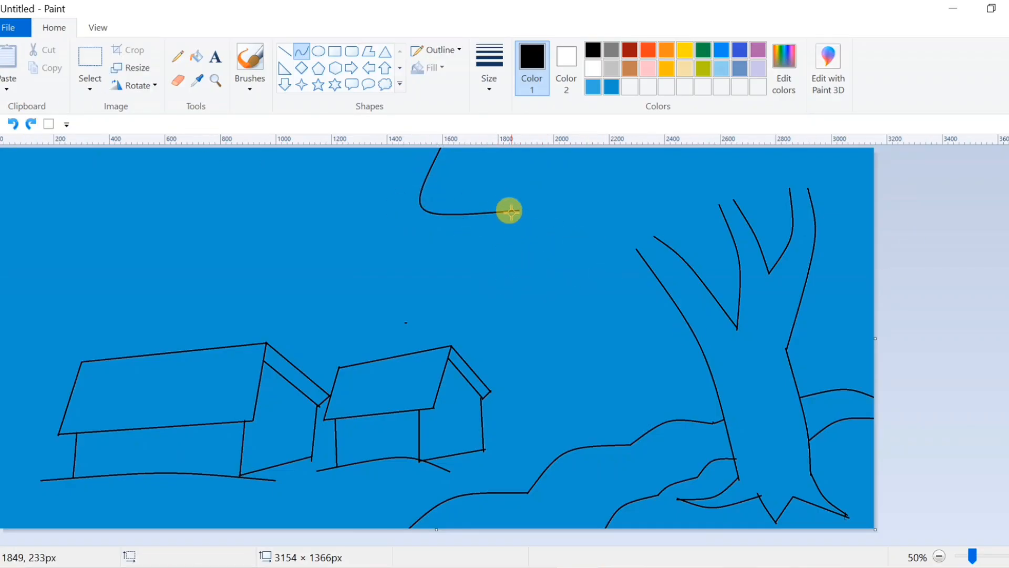
Continue the canopy outline with scalloped curves from the first foliage curve across the branches and up to the canvas's upper-right edge.
drag(507, 209, 500, 260)
mouse_move(555, 237)
mouse_down()
mouse_move(644, 259)
mouse_move(583, 300)
mouse_up()
click(581, 303)
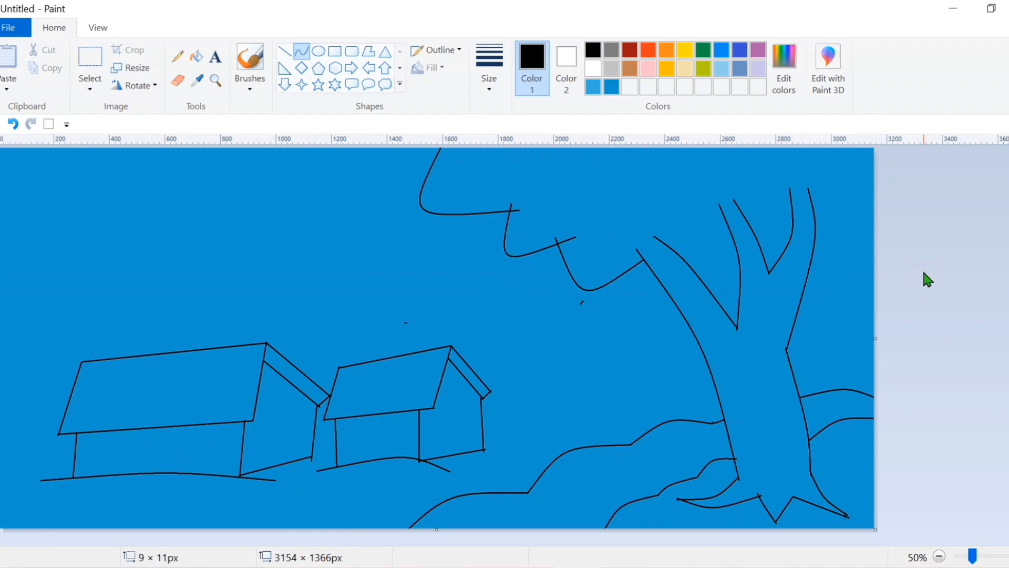
mouse_move(642, 261)
mouse_down()
mouse_move(678, 203)
mouse_move(682, 235)
mouse_move(708, 210)
mouse_move(778, 205)
mouse_move(729, 220)
mouse_move(729, 232)
mouse_move(826, 208)
mouse_move(843, 164)
mouse_move(818, 206)
mouse_up()
click(913, 258)
click(800, 220)
drag(814, 149, 896, 174)
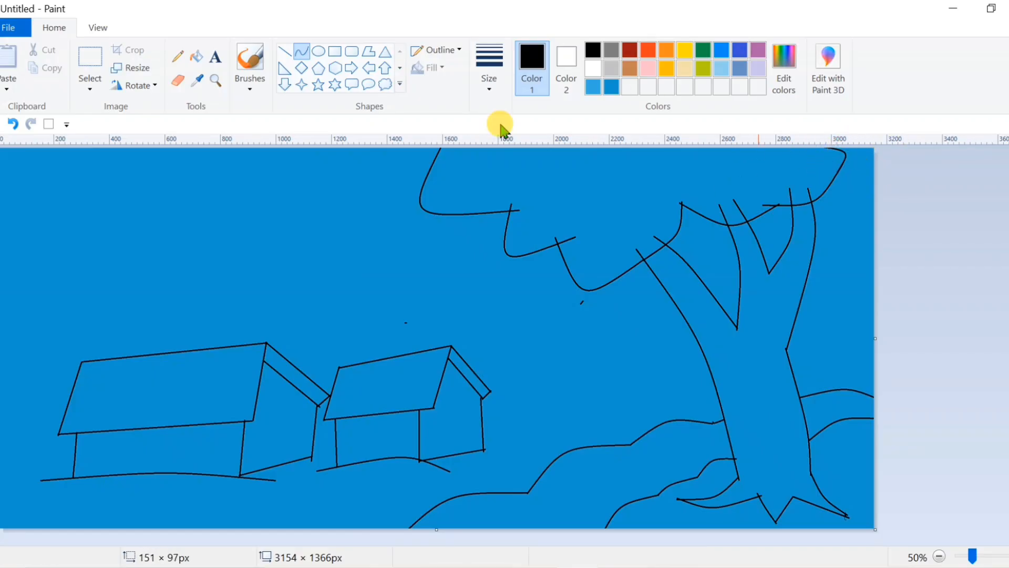
drag(495, 149, 558, 200)
click(521, 169)
click(16, 125)
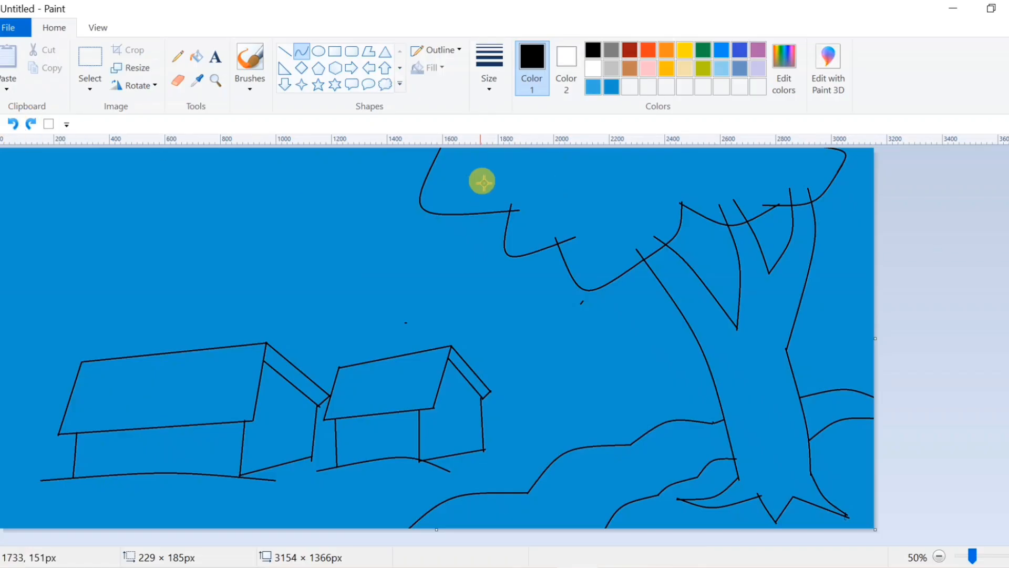
Draw a middle tier of three scalloped foliage curves inside the canopy, from the canvas's upper edge down to the notch beside the branches.
drag(497, 151, 544, 197)
click(14, 125)
mouse_move(503, 150)
mouse_down()
mouse_move(572, 193)
mouse_move(515, 190)
mouse_move(633, 207)
mouse_up()
mouse_move(599, 213)
mouse_down()
mouse_move(578, 218)
mouse_move(680, 228)
mouse_move(630, 221)
mouse_move(629, 232)
mouse_up()
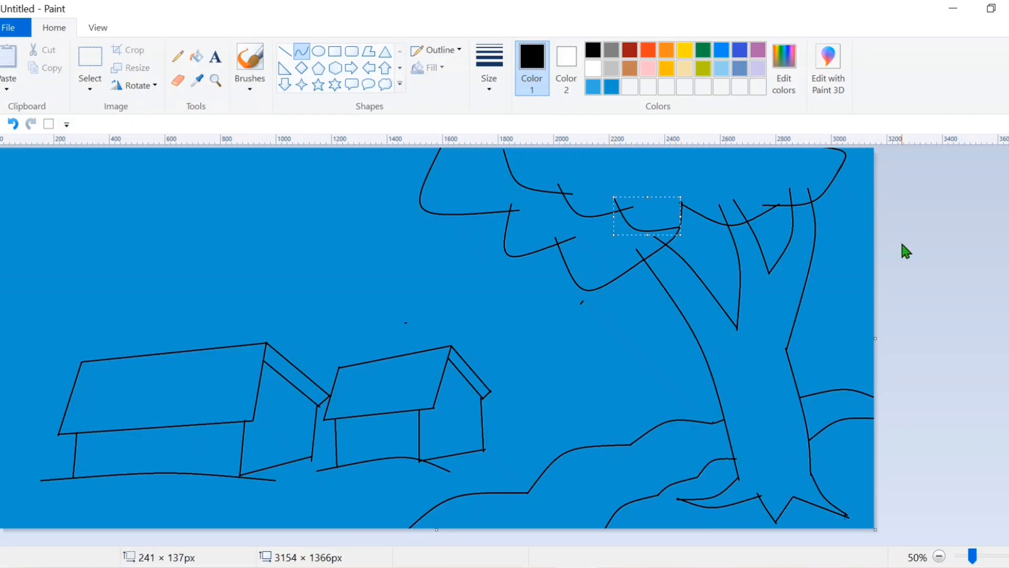
Draw an upper tier of four scalloped foliage curves from the canvas's upper edge across to the canopy's outer right side.
mouse_move(594, 149)
mouse_down()
mouse_move(639, 185)
mouse_move(590, 181)
mouse_move(712, 187)
mouse_move(746, 144)
mouse_up()
drag(677, 179, 663, 212)
mouse_move(730, 165)
mouse_down()
mouse_move(807, 170)
mouse_move(756, 184)
mouse_move(840, 172)
mouse_up()
click(905, 189)
click(9, 127)
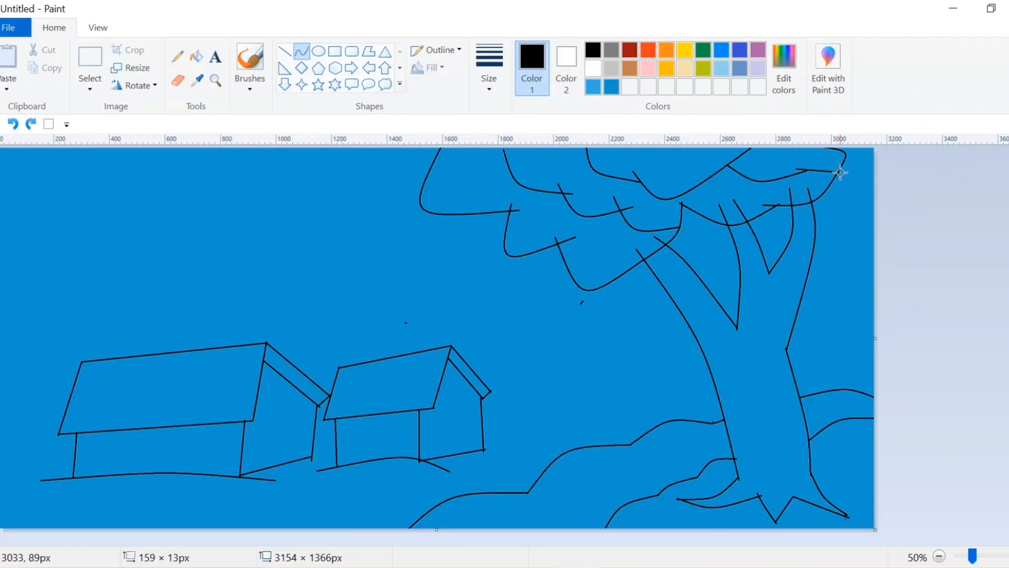
Mix a darker shade of the palette's green as the fill colour.
click(201, 59)
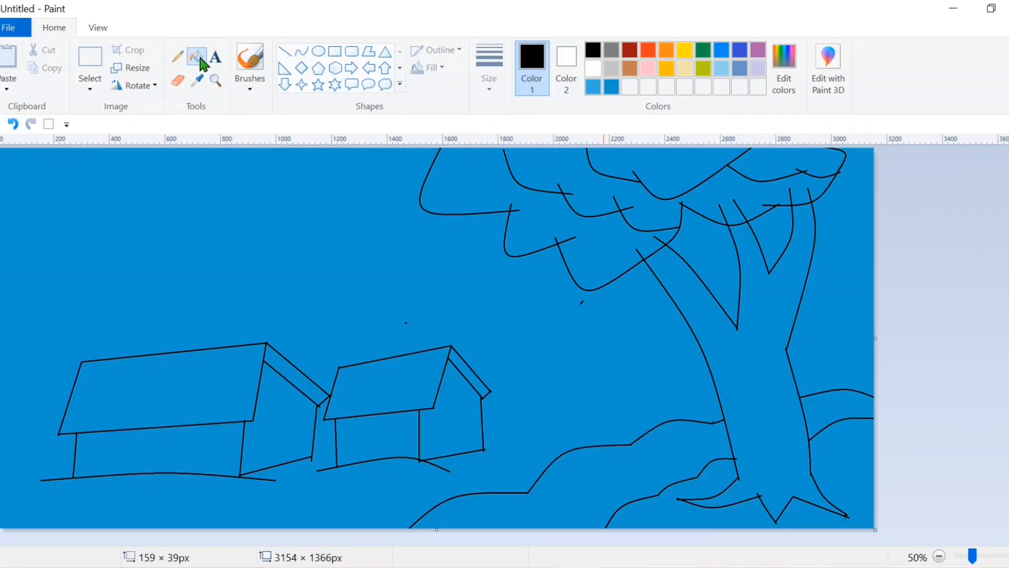
click(704, 60)
click(783, 68)
drag(694, 266, 694, 279)
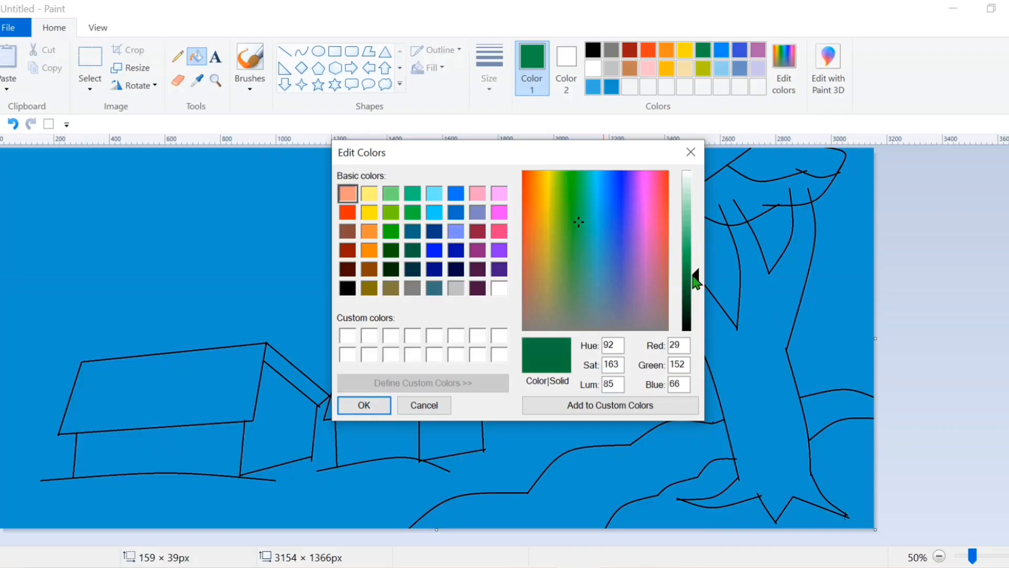
click(363, 405)
Undo the green fill that spreads across the canopy, close the outline gap at the canvas's upper edge, and fill the middle foliage band dark green.
click(557, 172)
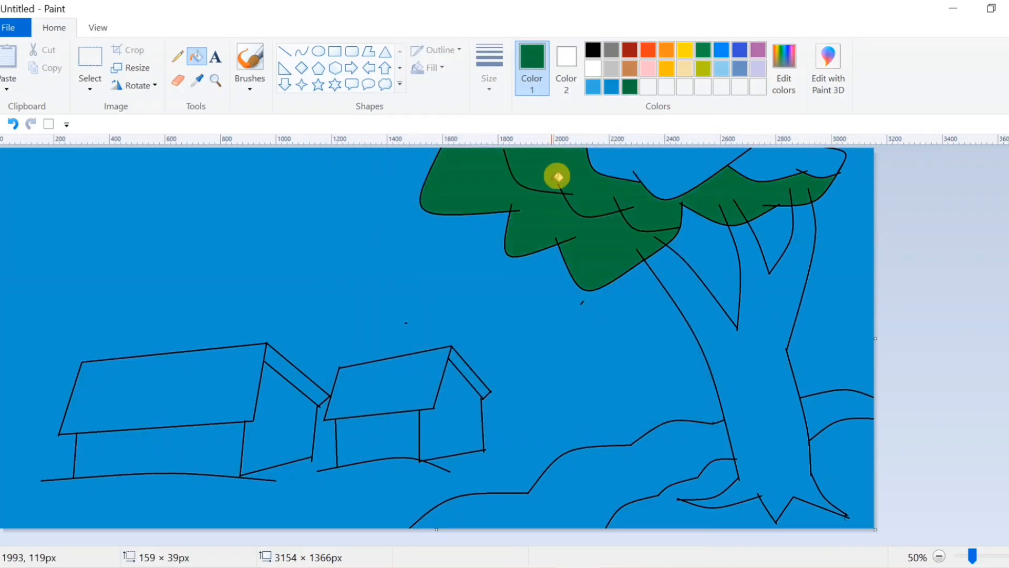
click(14, 124)
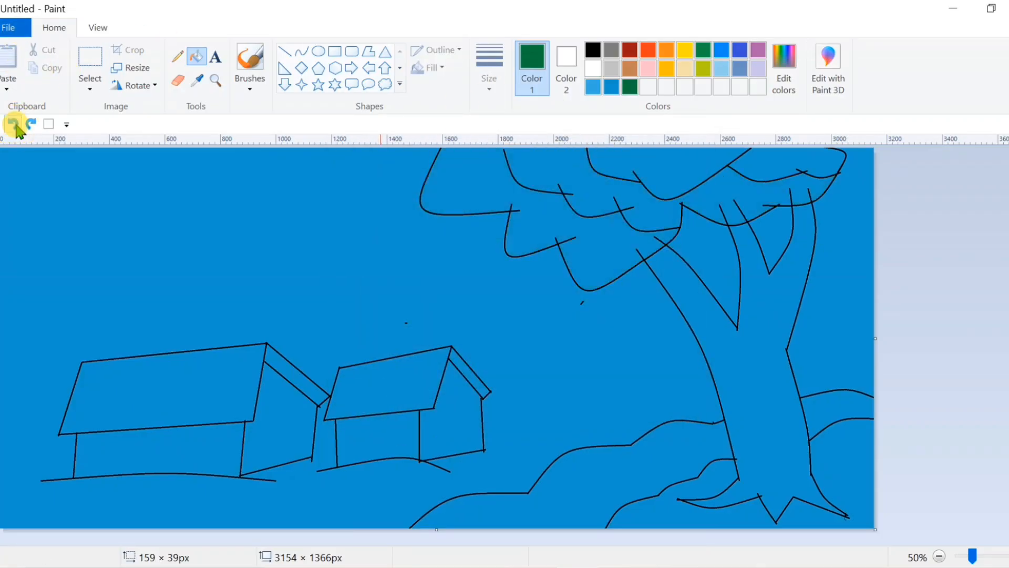
click(178, 56)
click(489, 78)
click(514, 146)
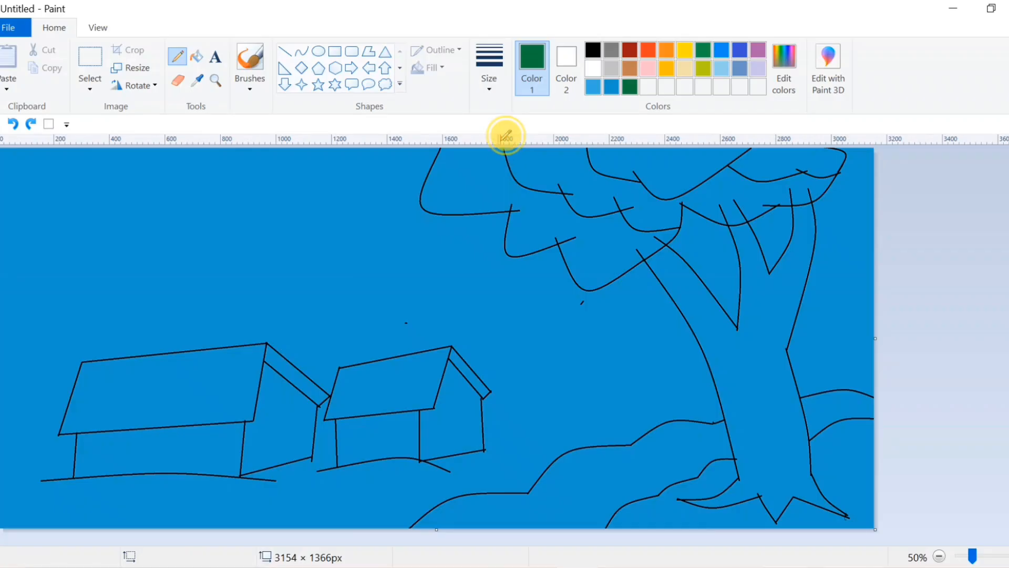
click(196, 56)
click(600, 183)
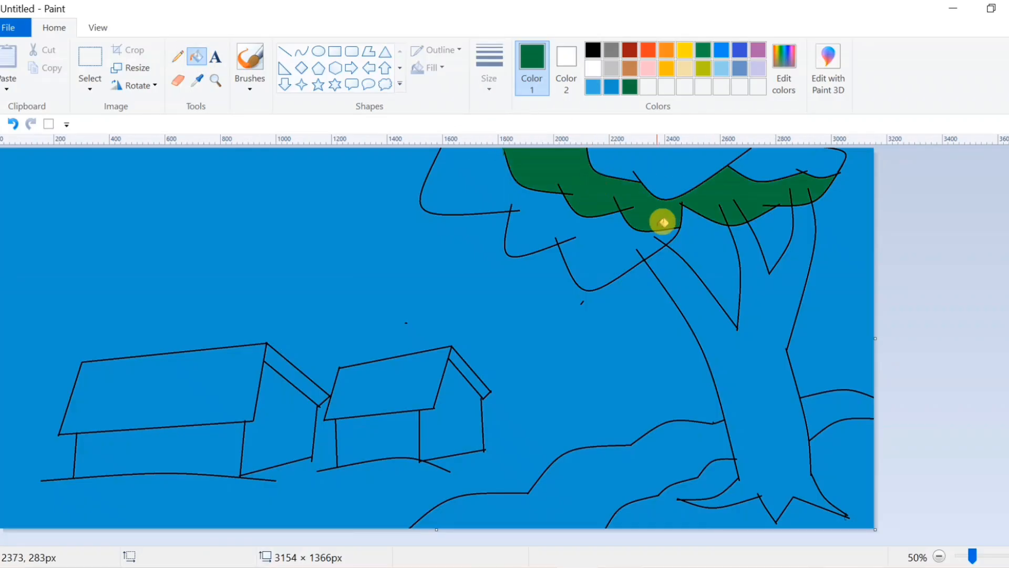
Fill the outer foliage band and the main roof slopes of both houses with yellow.
click(685, 50)
click(470, 185)
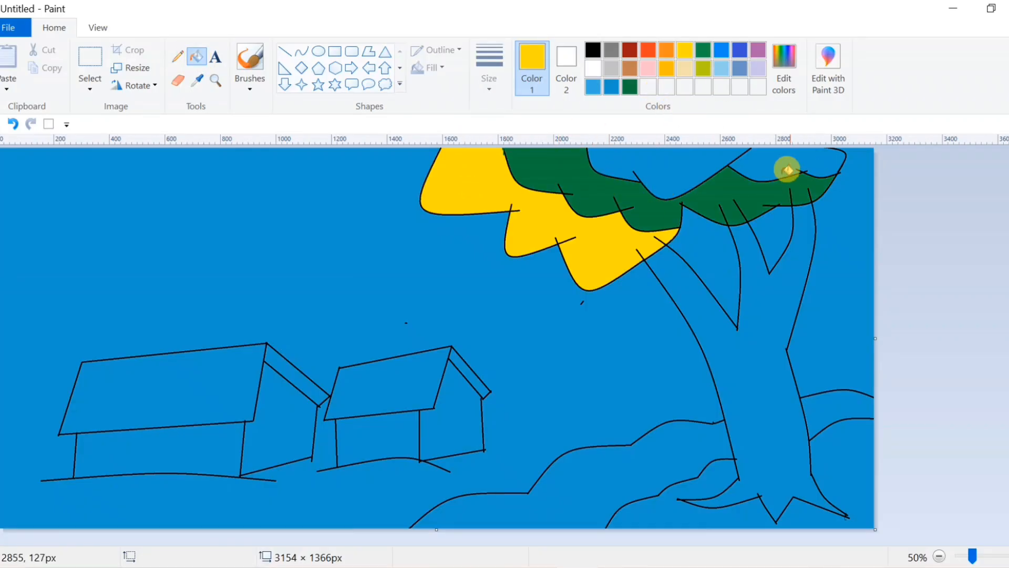
click(247, 368)
click(401, 371)
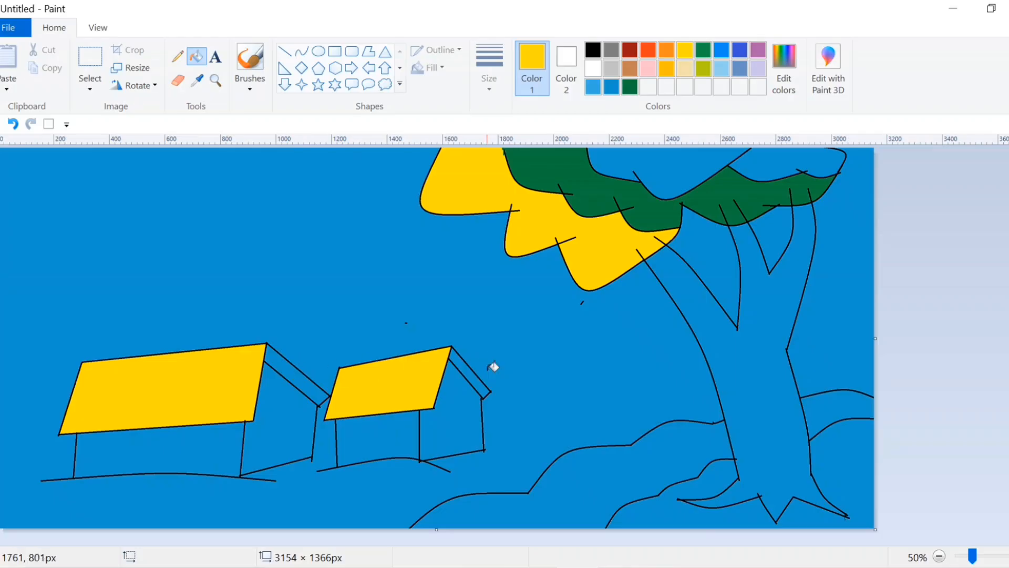
Mix a dark yellow (red 153, green 146, blue 0) and fill the narrow gable roof edges of both houses with it.
click(783, 69)
drag(694, 251, 694, 283)
click(362, 406)
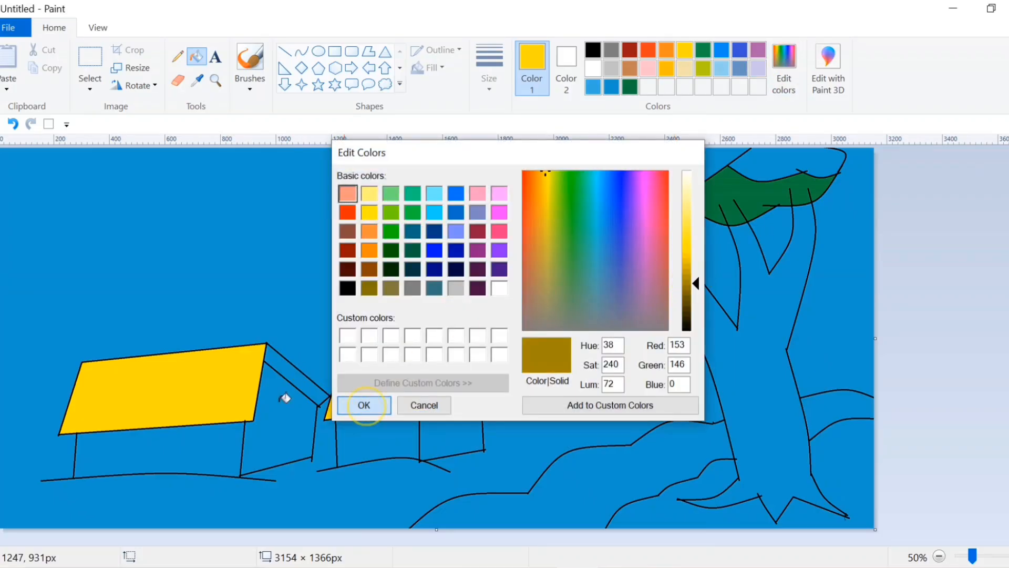
click(296, 379)
click(480, 378)
Fill the front and gable walls of both houses with white.
click(593, 68)
click(446, 426)
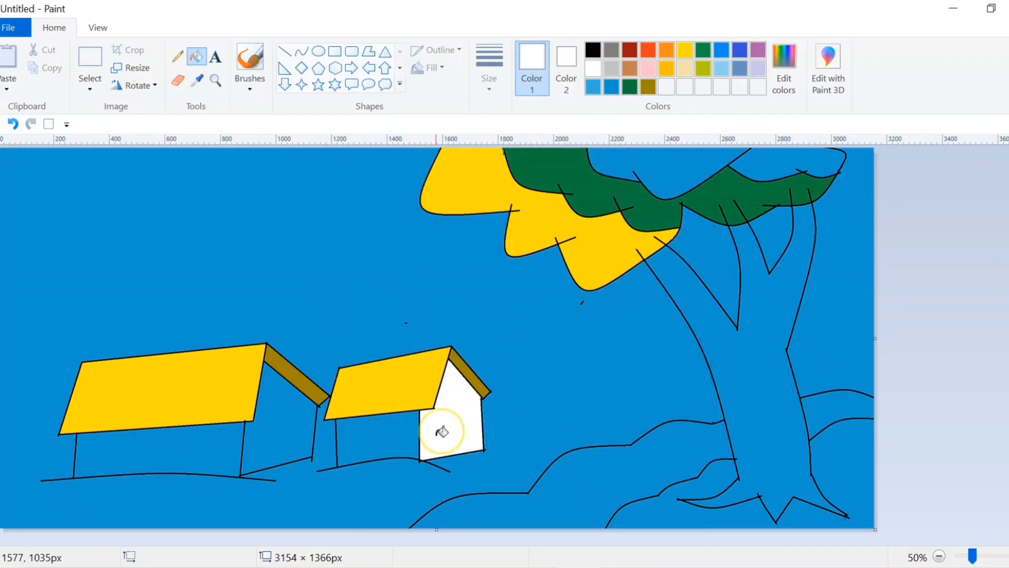
click(375, 436)
click(275, 430)
click(218, 448)
click(629, 86)
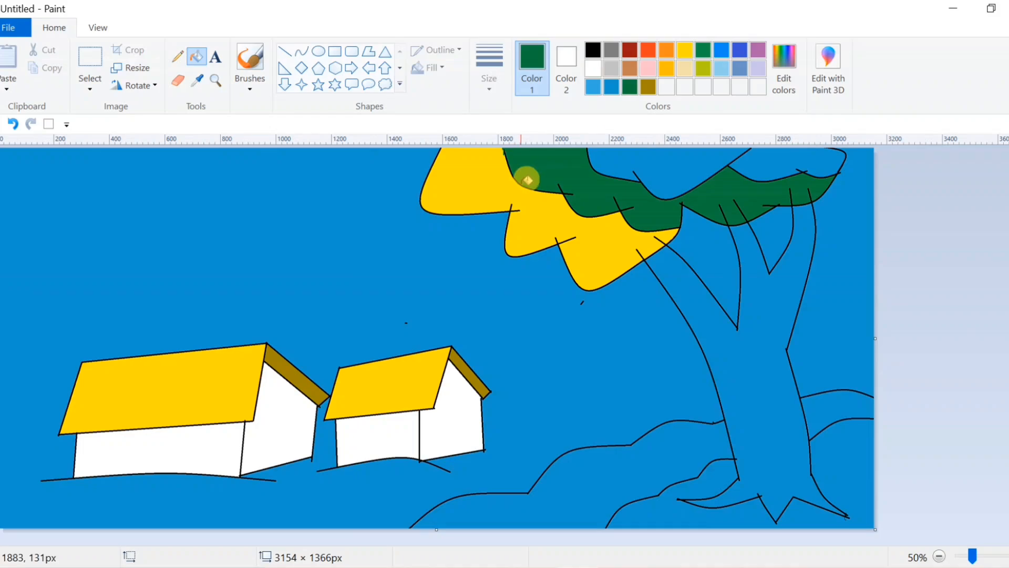
click(526, 181)
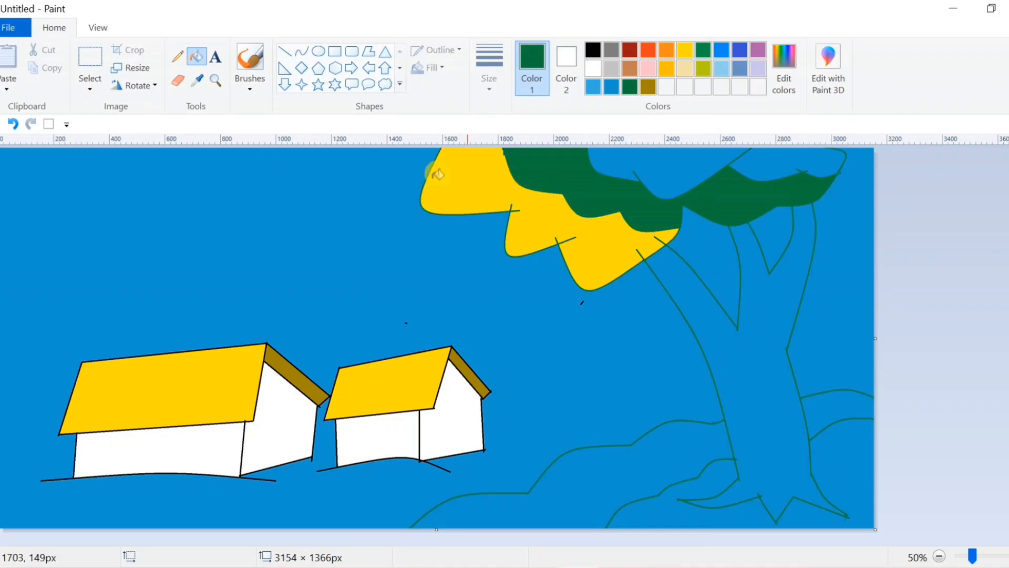
click(13, 125)
click(591, 69)
click(212, 446)
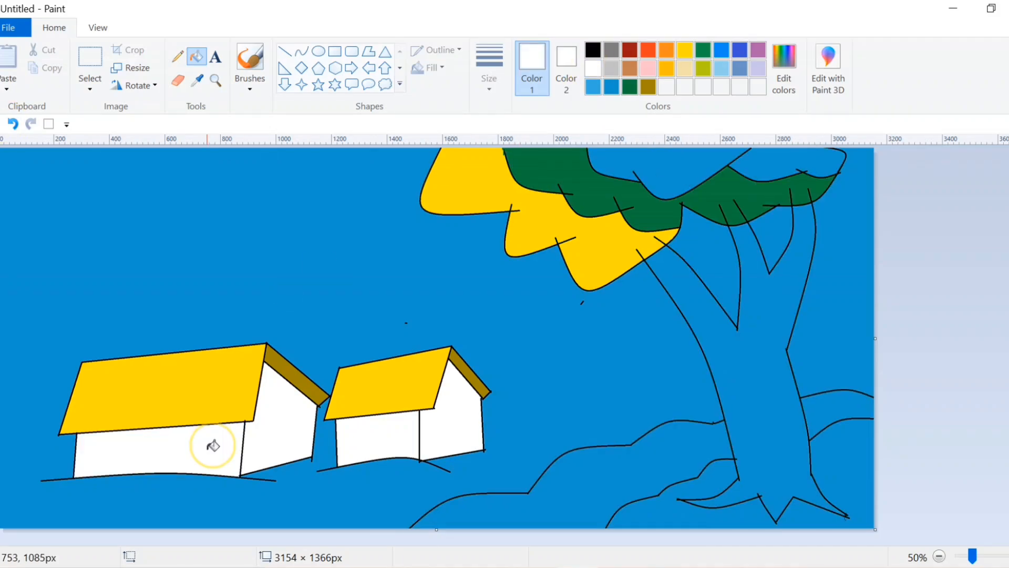
Mix a dark brown (red 52, green 33, blue 22) and fill the bank on both sides of the tree and the trunk with it.
click(629, 68)
click(783, 68)
drag(699, 232, 695, 301)
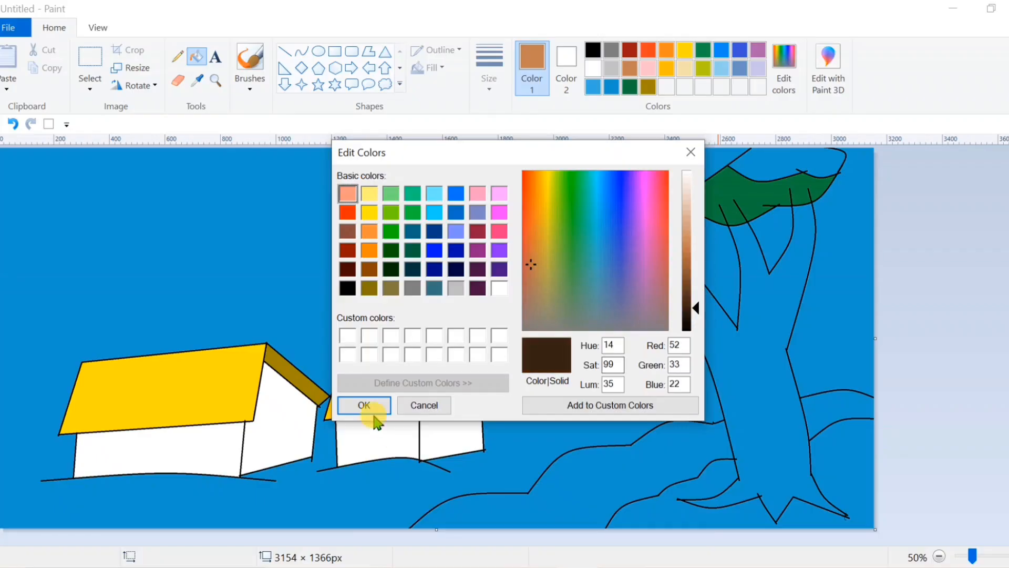
click(371, 405)
click(704, 429)
click(841, 412)
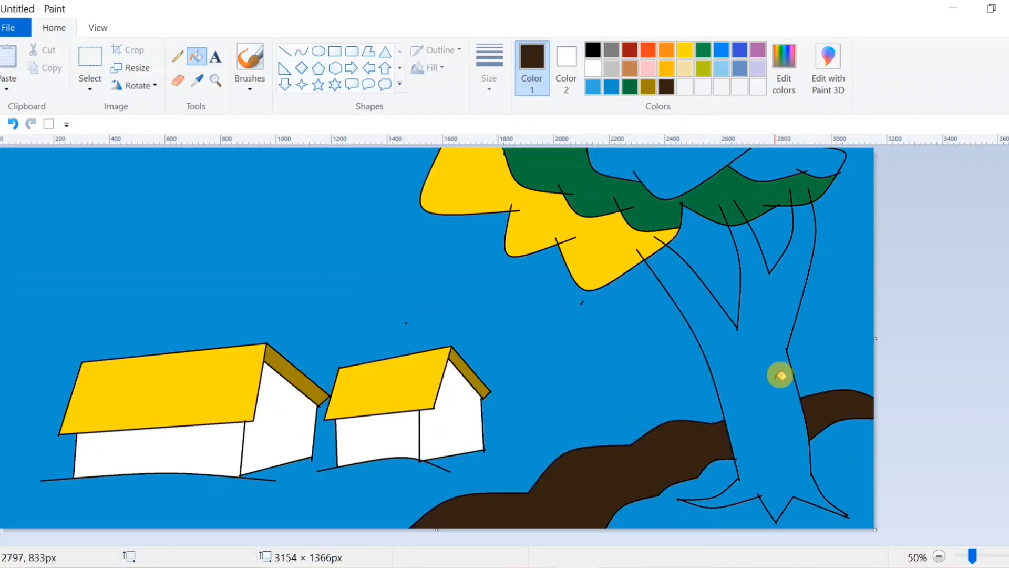
click(780, 375)
Draw a long, slightly bent curve down the trunk from the top of the left branch to the roots.
click(301, 51)
drag(654, 256, 765, 463)
drag(653, 256, 769, 479)
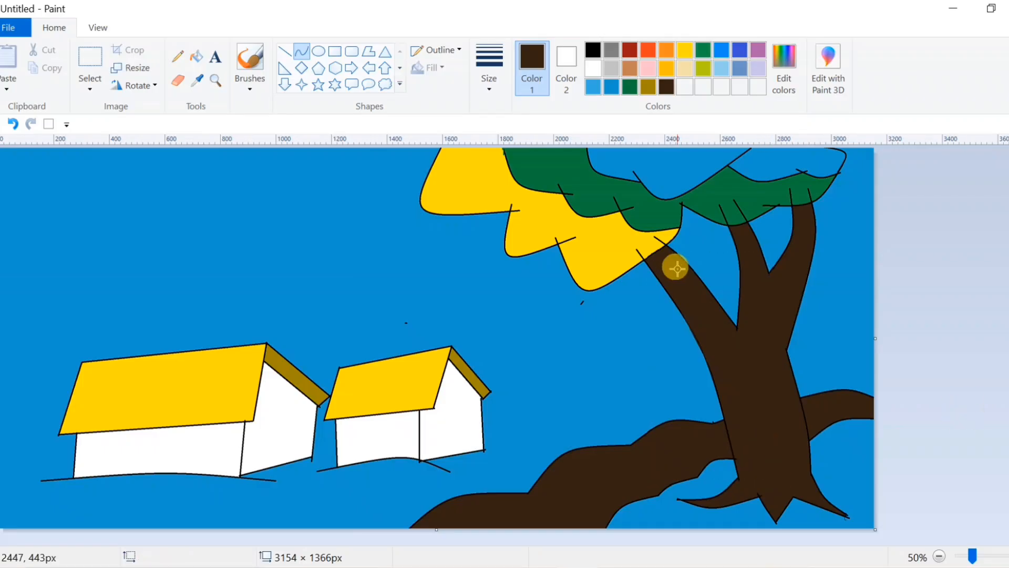
drag(652, 254, 780, 498)
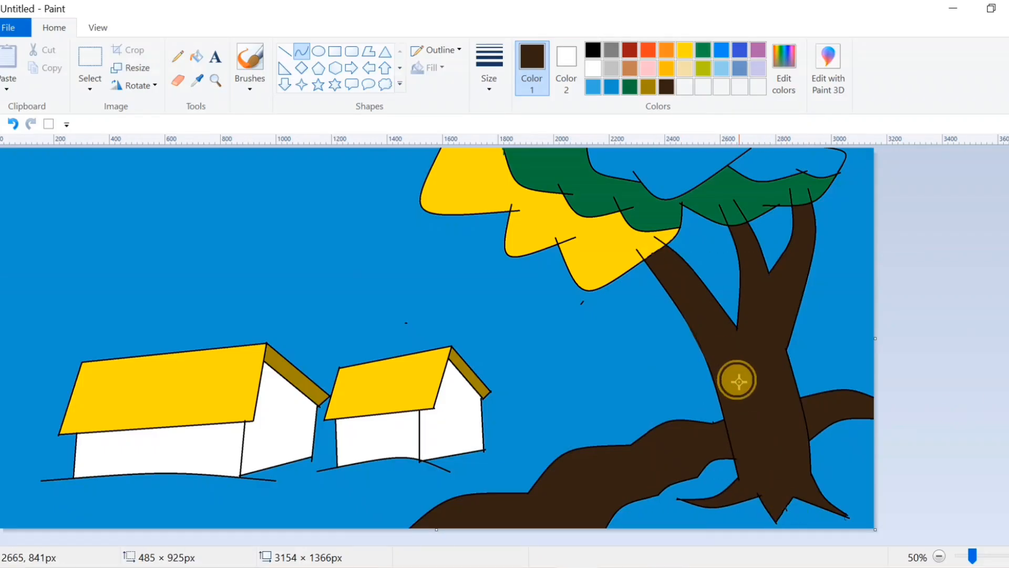
drag(727, 378, 753, 381)
click(753, 382)
Mix a darker shade of yellow, recolour the trunk curve with it, and fill the left side of the trunk.
click(684, 51)
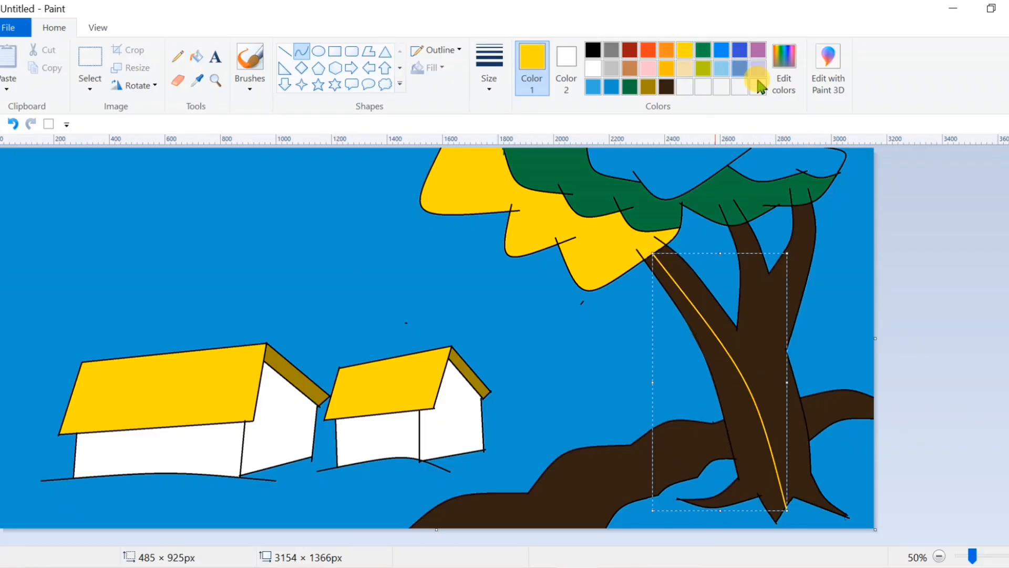
click(782, 79)
drag(711, 269, 696, 293)
click(364, 405)
click(196, 56)
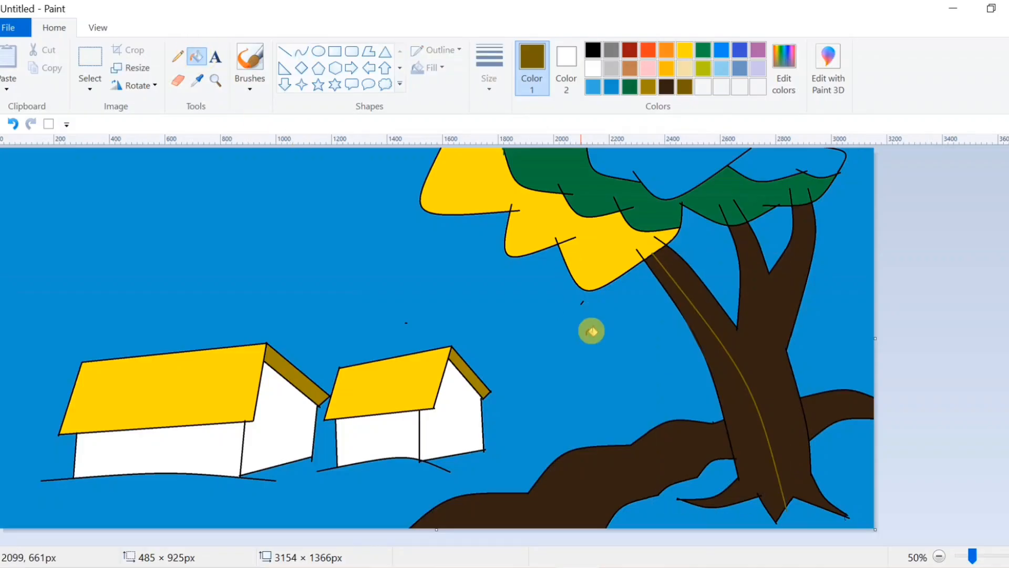
click(745, 391)
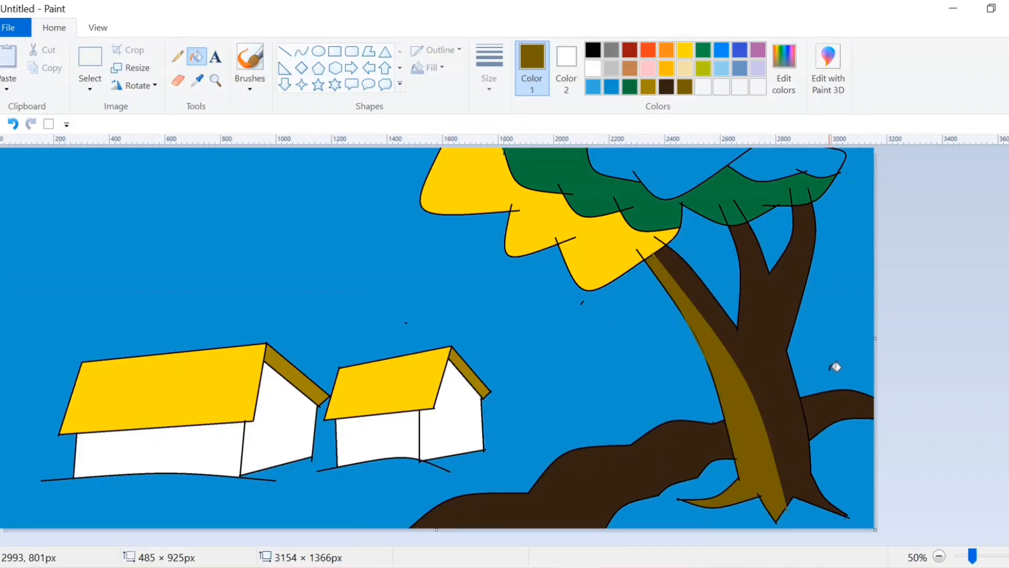
Draw a short black line joining the bases of the two houses.
click(301, 51)
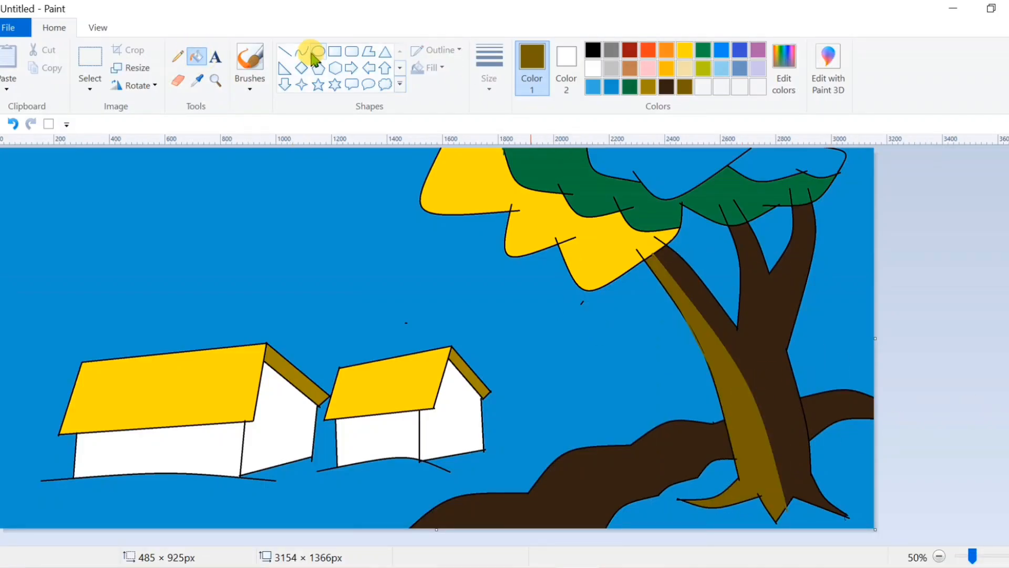
click(594, 50)
drag(310, 456, 330, 445)
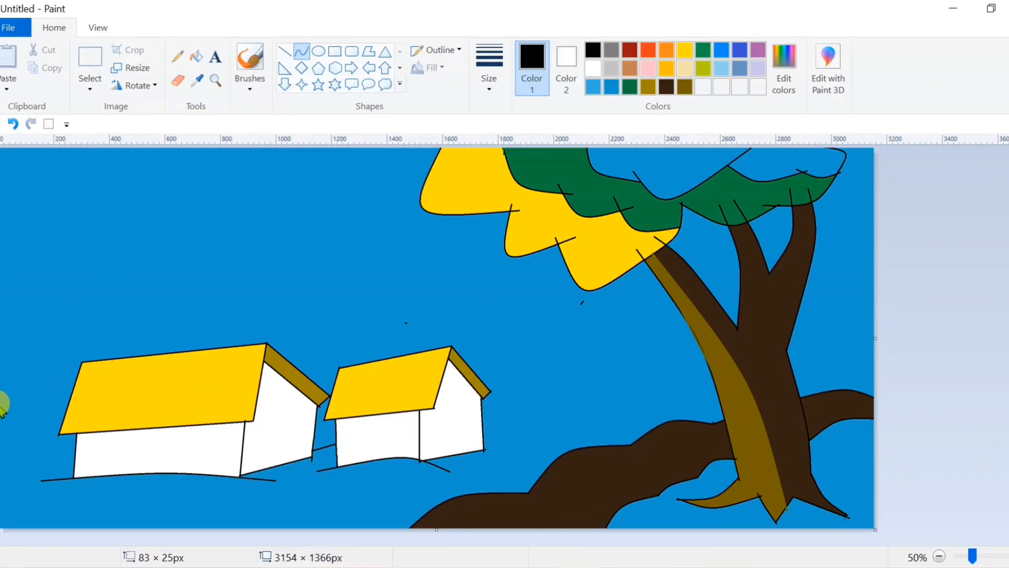
Draw a small black hump with a flat base line between the canvas's left edge and the left house's roof.
drag(1, 403, 70, 393)
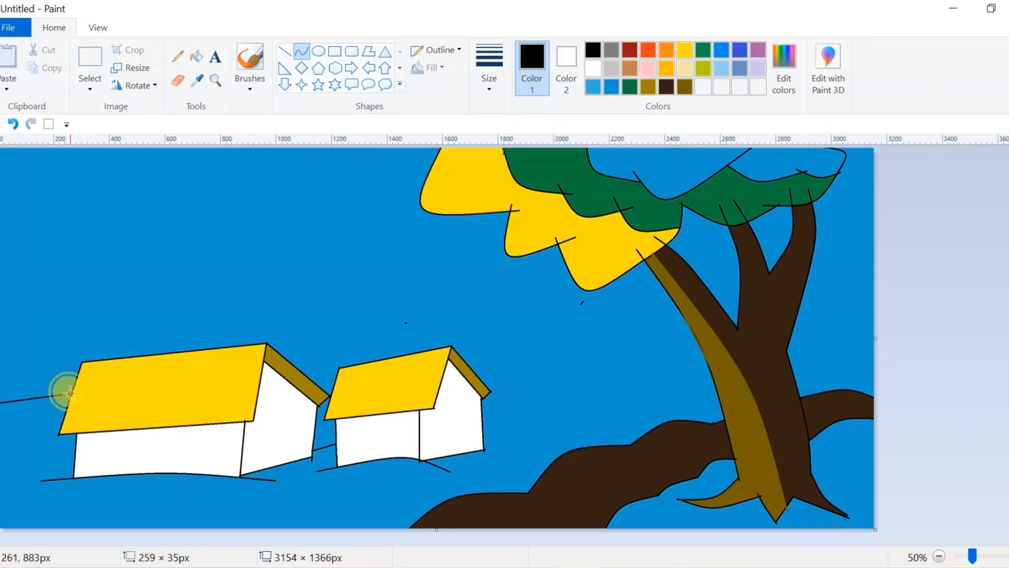
click(2, 398)
drag(3, 398, 58, 359)
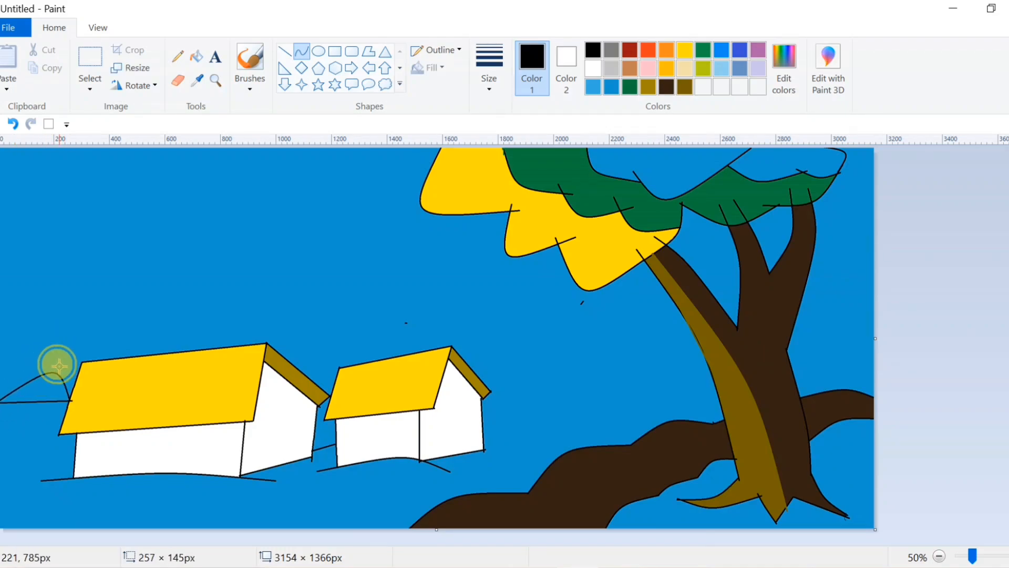
click(13, 124)
drag(2, 402, 71, 401)
Draw a range of four arched hills behind the houses from the canvas's left edge, ending with a short curve down to the second roof.
mouse_move(33, 403)
mouse_down()
mouse_move(37, 368)
mouse_move(69, 351)
mouse_move(38, 291)
mouse_move(6, 351)
mouse_move(84, 340)
mouse_move(44, 308)
mouse_up()
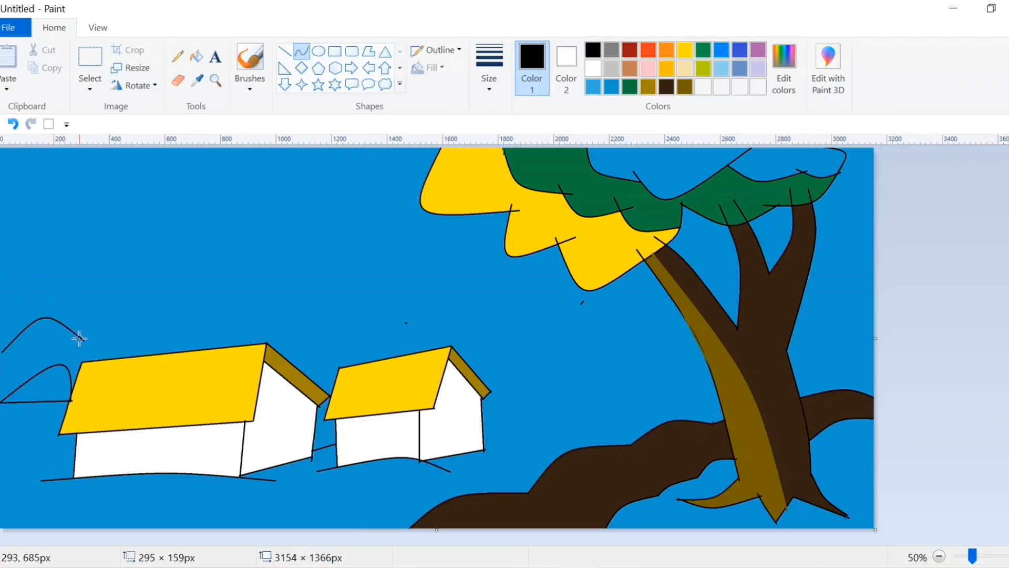
drag(86, 340, 160, 330)
mouse_move(128, 323)
mouse_down()
mouse_move(127, 300)
mouse_move(117, 319)
mouse_move(269, 318)
mouse_move(213, 280)
mouse_up()
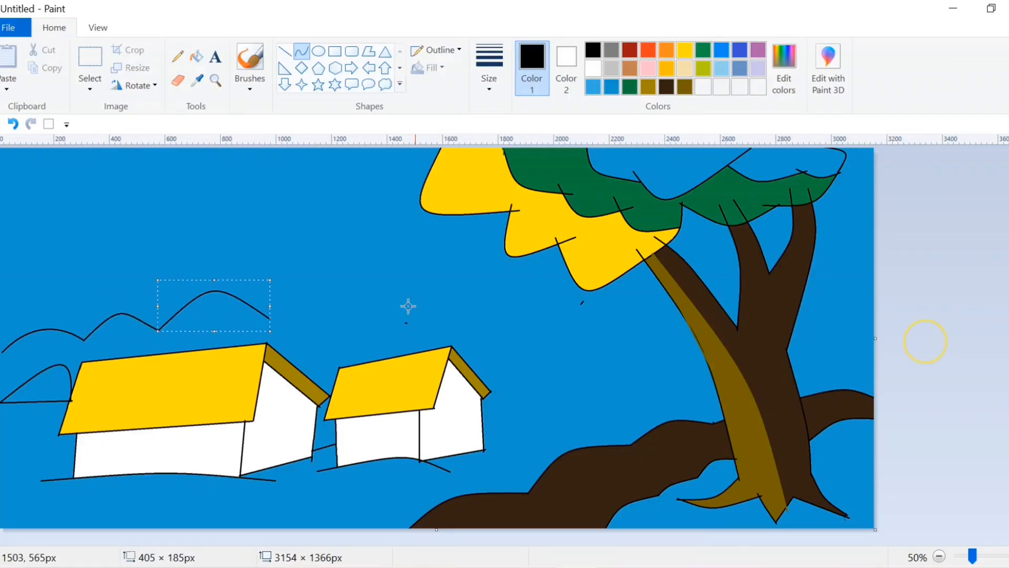
mouse_move(339, 317)
mouse_down()
mouse_move(247, 319)
mouse_move(318, 279)
mouse_up()
click(11, 124)
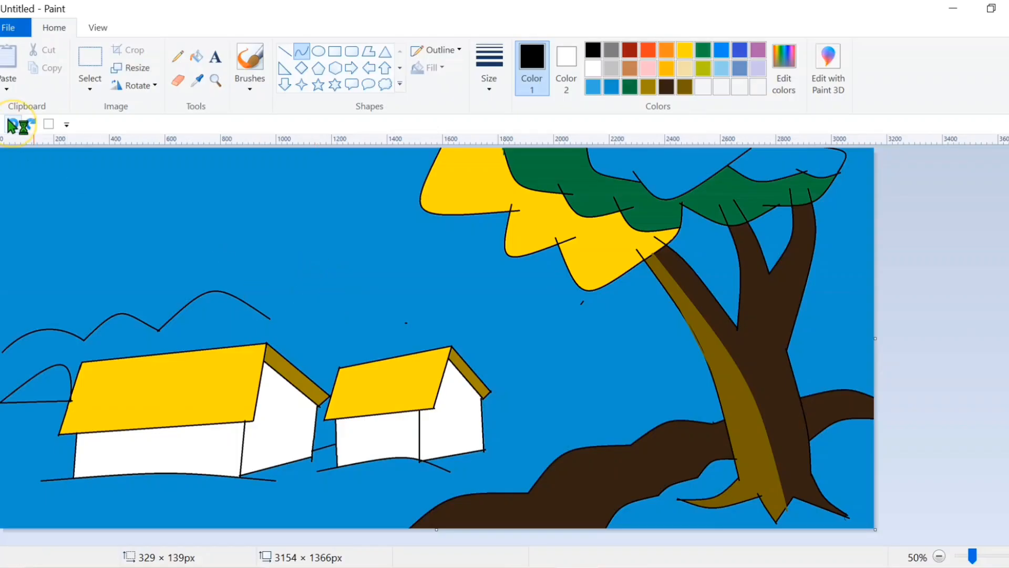
drag(269, 319, 407, 323)
drag(339, 319, 343, 242)
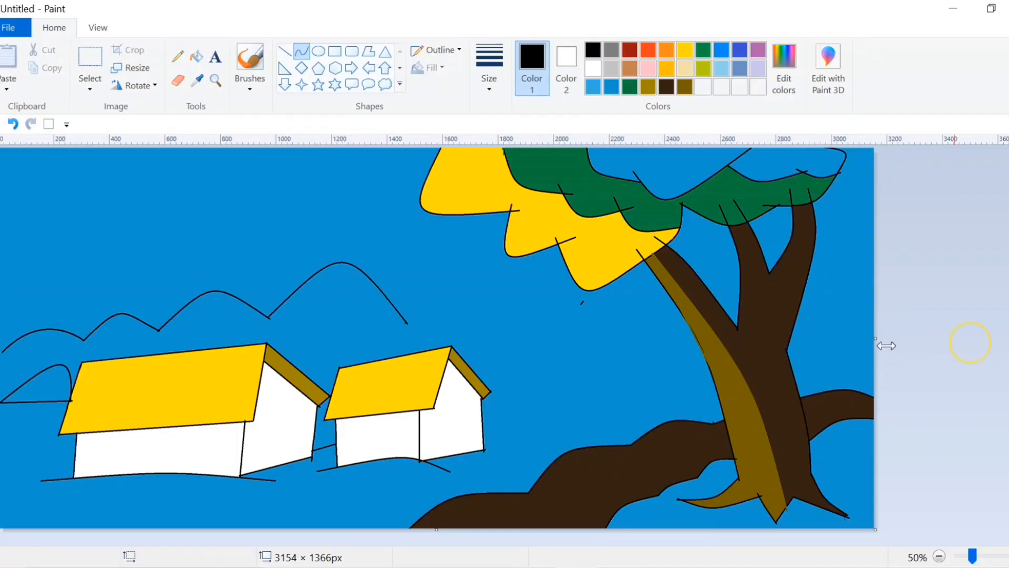
mouse_move(398, 311)
mouse_down()
mouse_move(445, 347)
mouse_move(447, 316)
mouse_up()
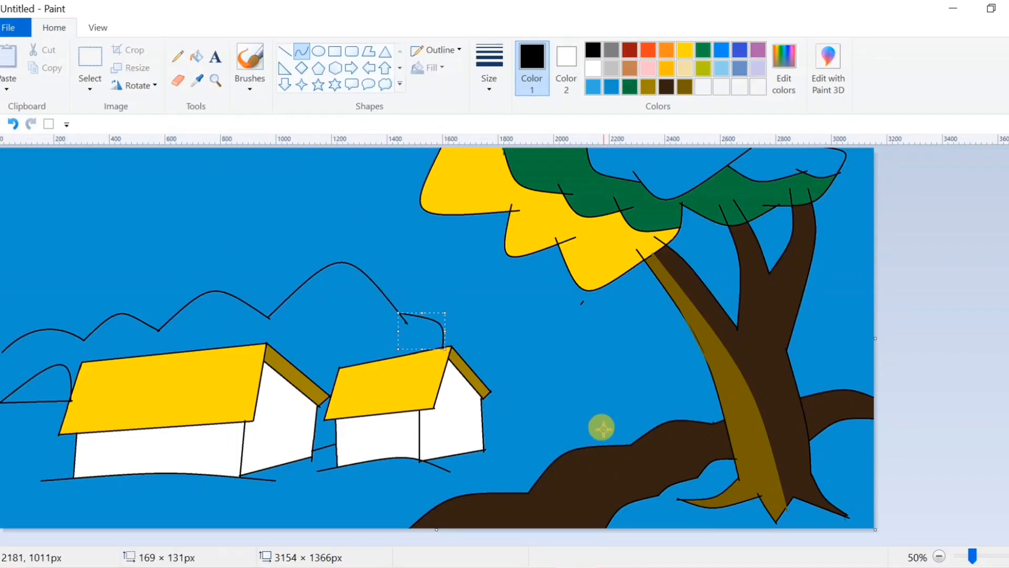
drag(483, 423, 576, 398)
drag(556, 381, 532, 358)
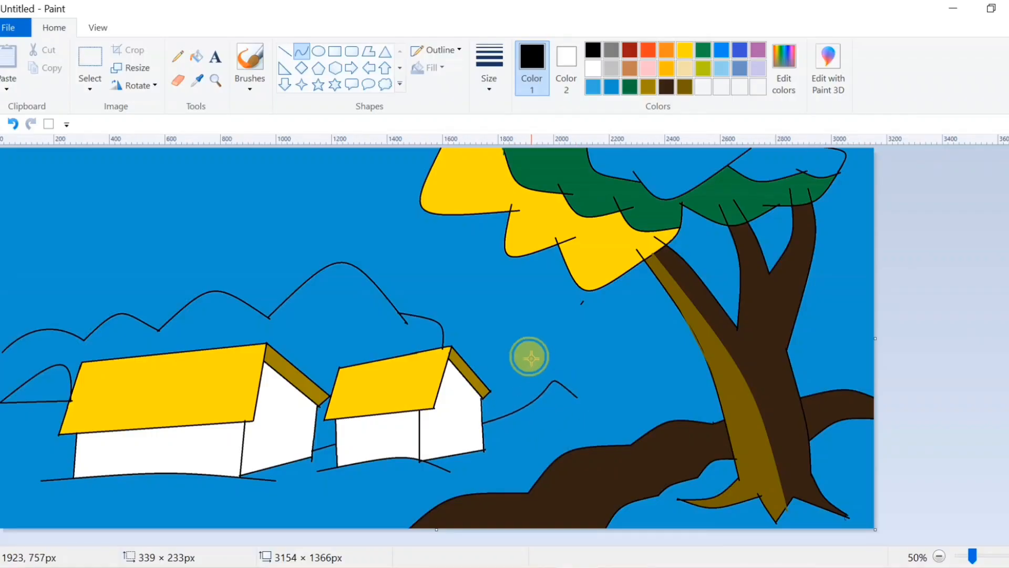
click(11, 121)
Draw arched hill outlines from the second house's right wall to the tree trunk, with one more arch behind them beside the trunk.
mouse_move(482, 426)
mouse_down()
mouse_move(582, 405)
mouse_move(535, 357)
mouse_up()
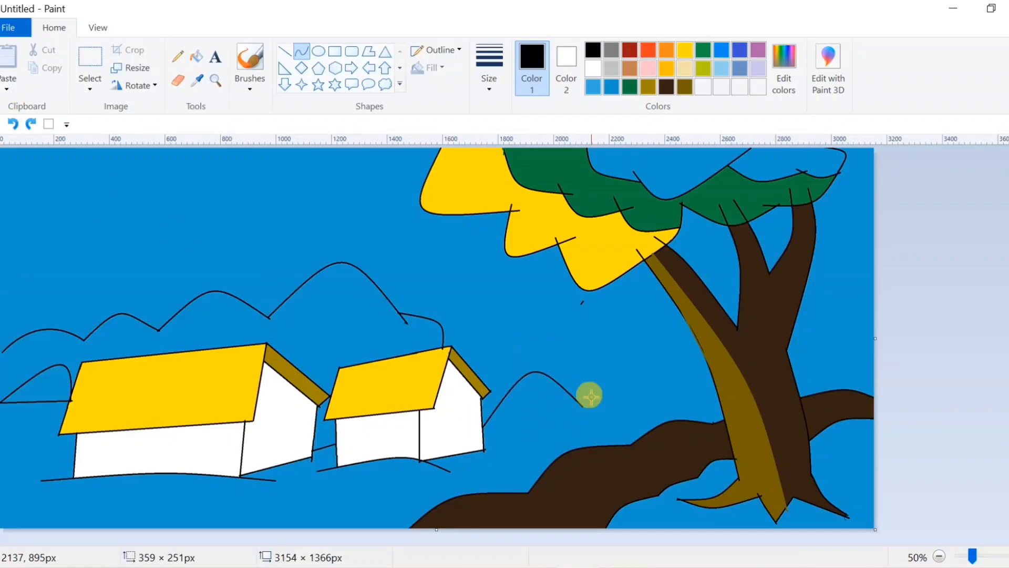
mouse_move(583, 406)
mouse_down()
mouse_move(644, 385)
mouse_move(592, 363)
mouse_move(611, 348)
mouse_up()
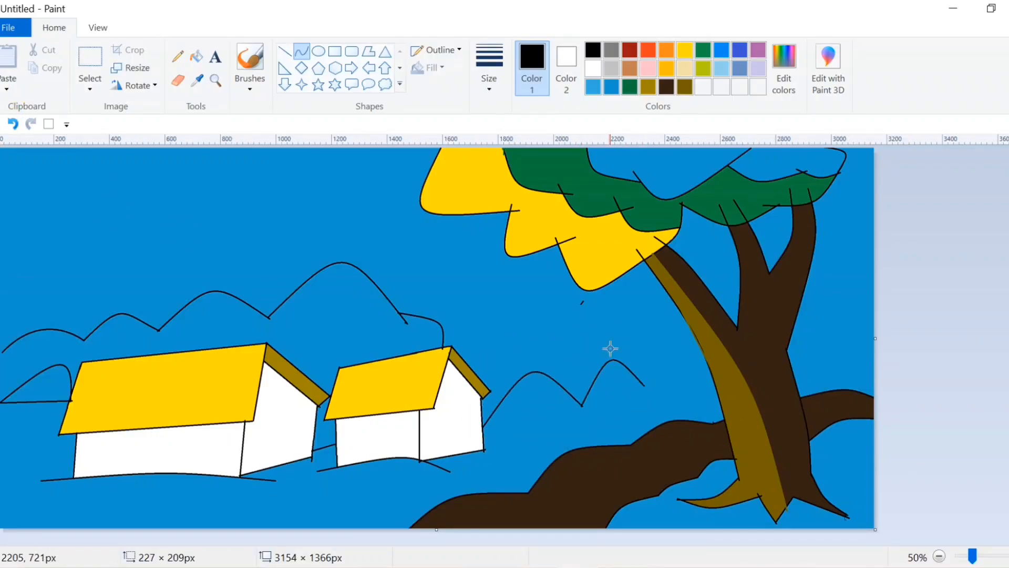
drag(645, 385, 713, 375)
mouse_move(678, 382)
mouse_down()
mouse_move(669, 367)
mouse_move(676, 349)
mouse_move(703, 351)
mouse_move(665, 324)
mouse_up()
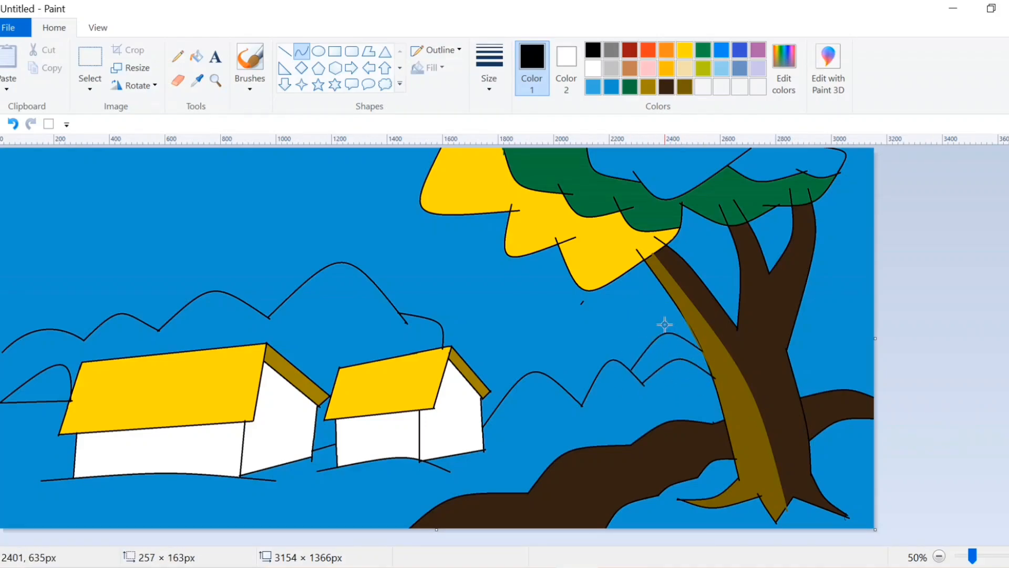
Draw two arched hill outlines behind the front hills between the second house's roof and the tree trunk.
click(876, 385)
drag(566, 389, 643, 354)
drag(604, 359, 588, 335)
click(890, 392)
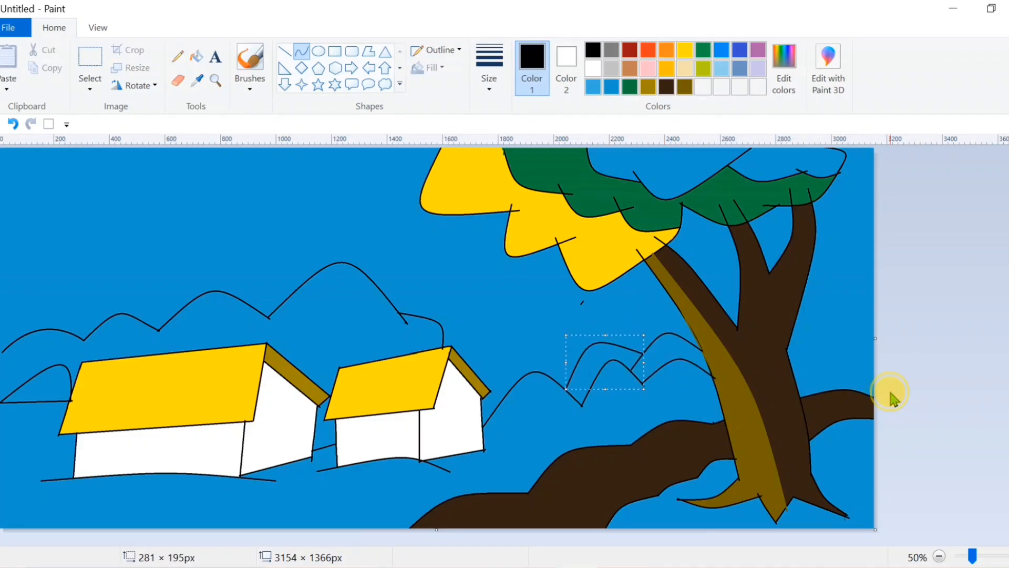
mouse_move(483, 399)
mouse_down()
mouse_move(592, 368)
mouse_move(531, 333)
mouse_up()
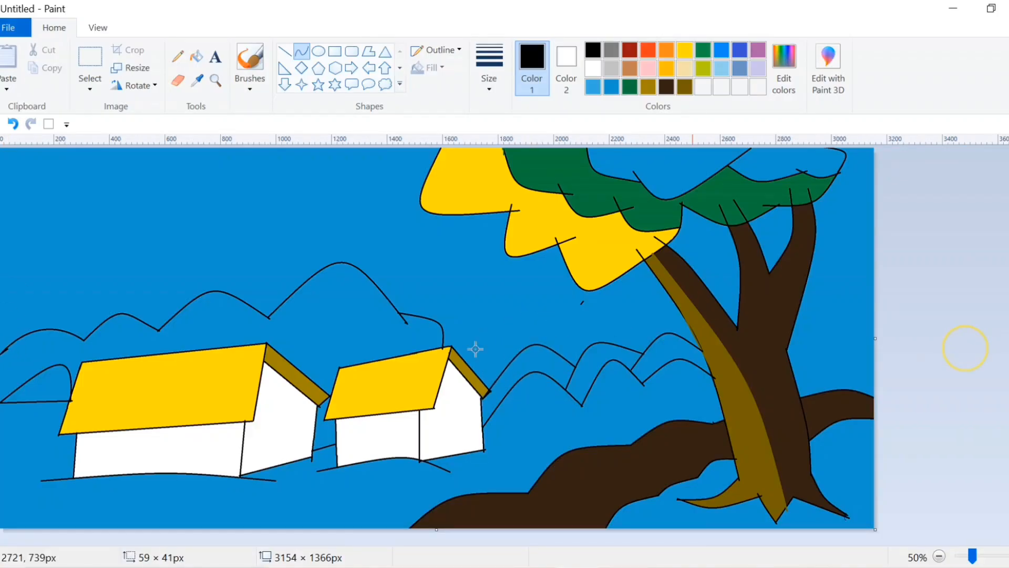
Draw a rear range of four arched hills above the left hills, from the canvas's left edge to behind the second house.
mouse_move(3, 328)
mouse_down()
mouse_move(112, 315)
mouse_move(55, 279)
mouse_move(51, 293)
mouse_move(1, 321)
mouse_up()
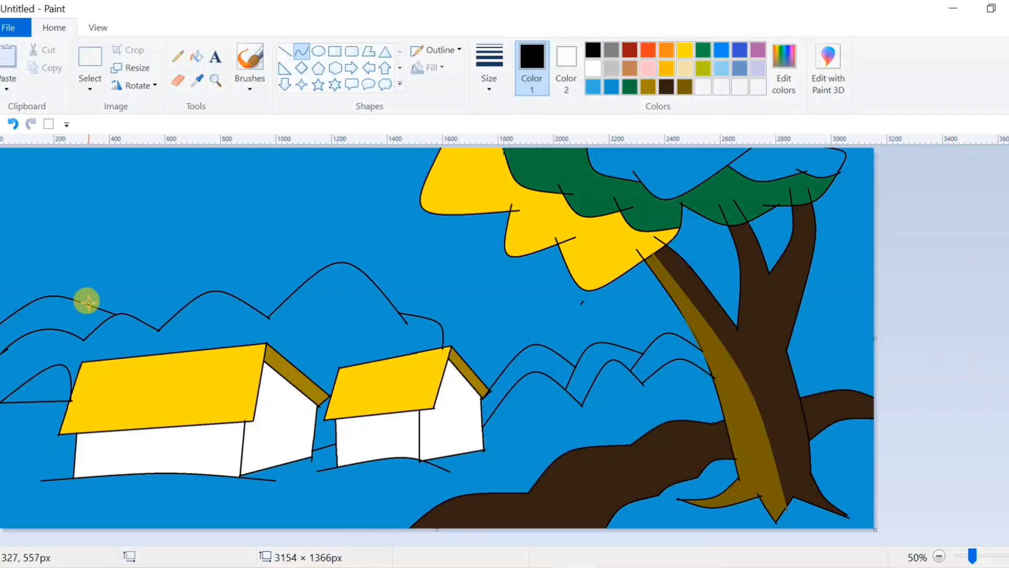
mouse_move(86, 301)
mouse_down()
mouse_move(191, 294)
mouse_move(147, 265)
mouse_up()
click(148, 264)
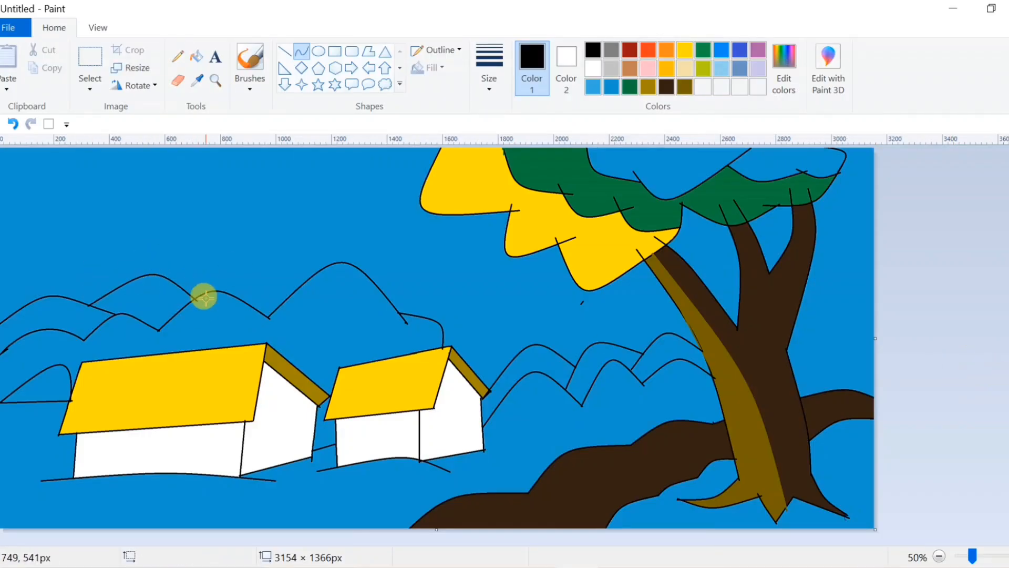
mouse_move(186, 291)
mouse_down()
mouse_move(314, 276)
mouse_move(253, 247)
mouse_up()
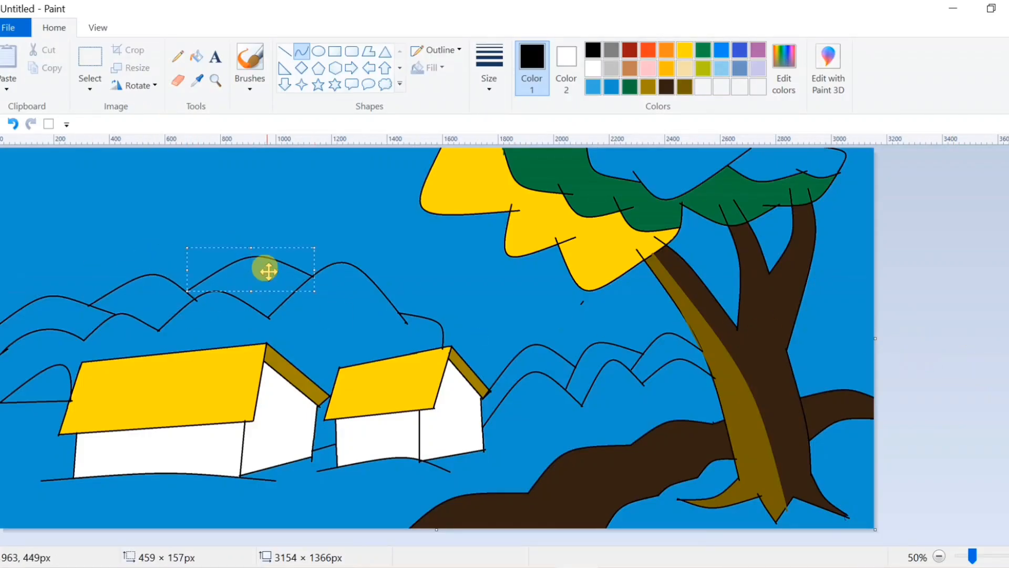
drag(309, 272, 429, 322)
drag(370, 296, 369, 233)
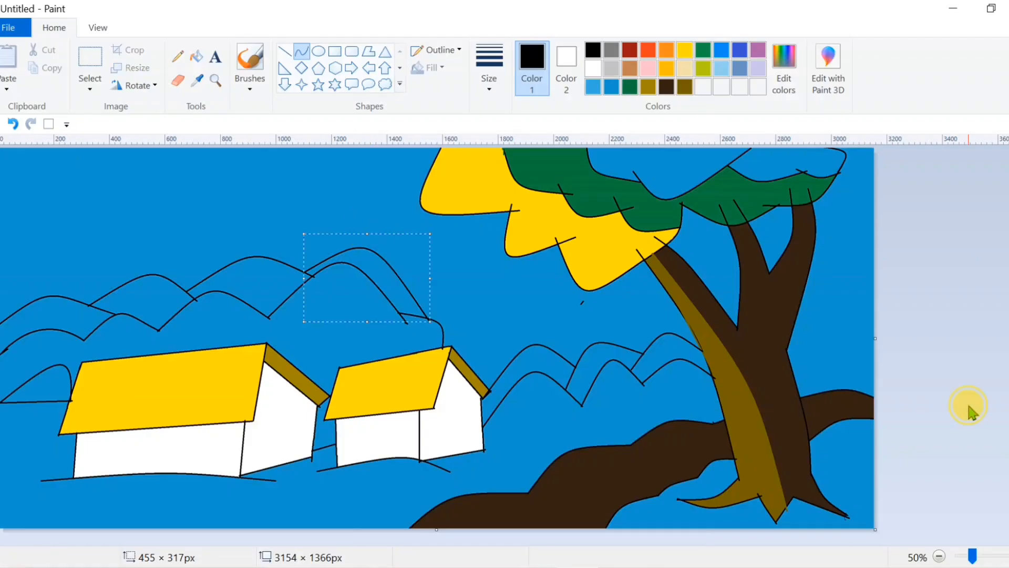
Draw a gently curved ground line from the second house's right wall to the tree trunk along the hills' base.
drag(484, 429, 714, 377)
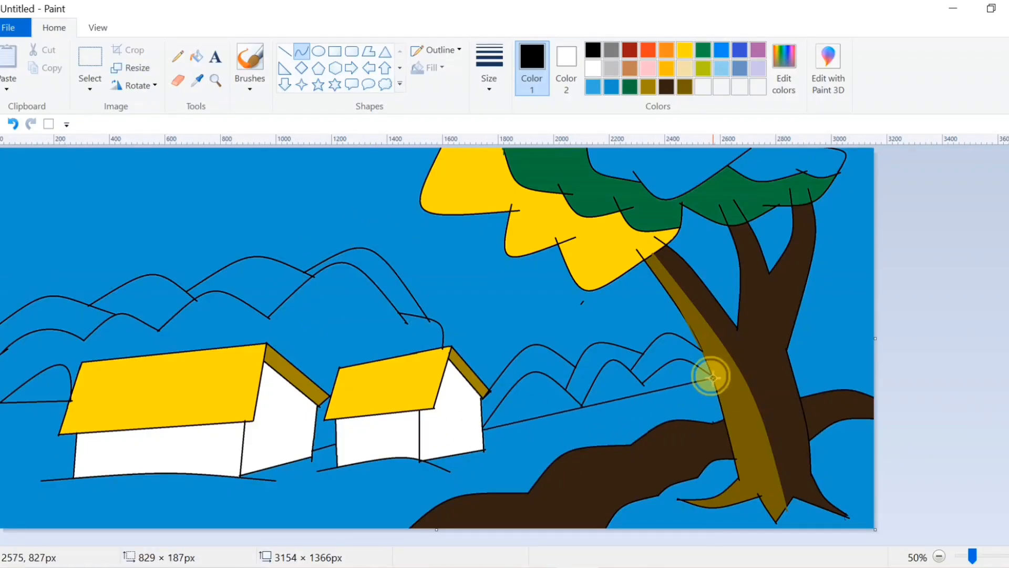
drag(645, 394, 646, 383)
drag(581, 401, 651, 376)
click(955, 378)
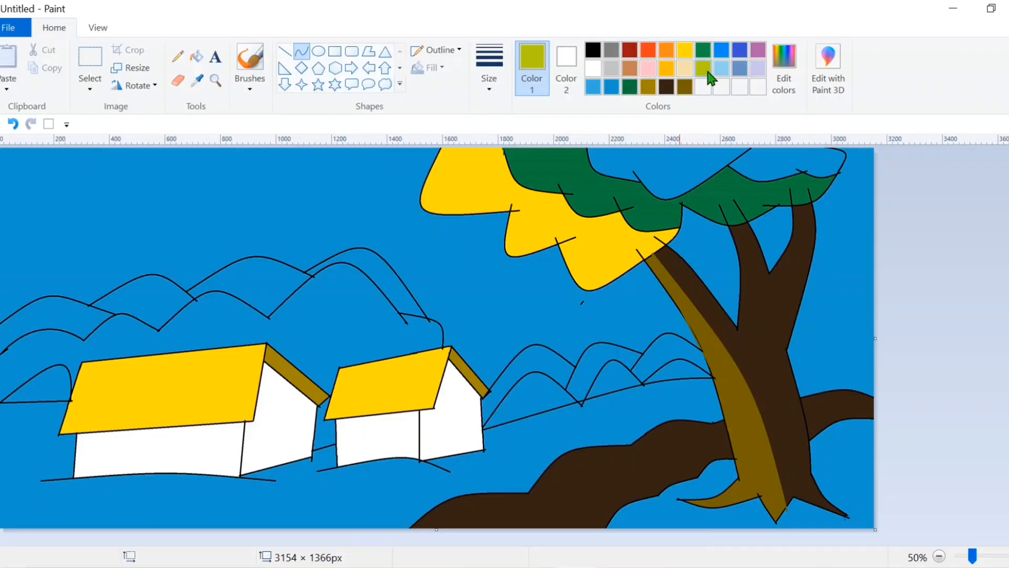
Mix a custom bright green and fill the ground around the two houses with it.
click(197, 56)
click(559, 444)
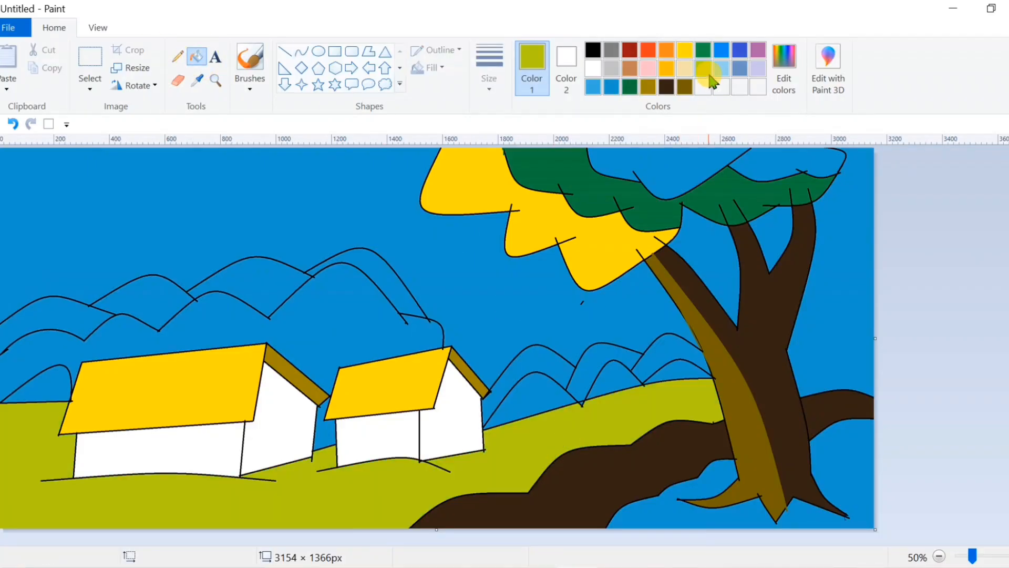
click(783, 66)
click(691, 151)
click(703, 50)
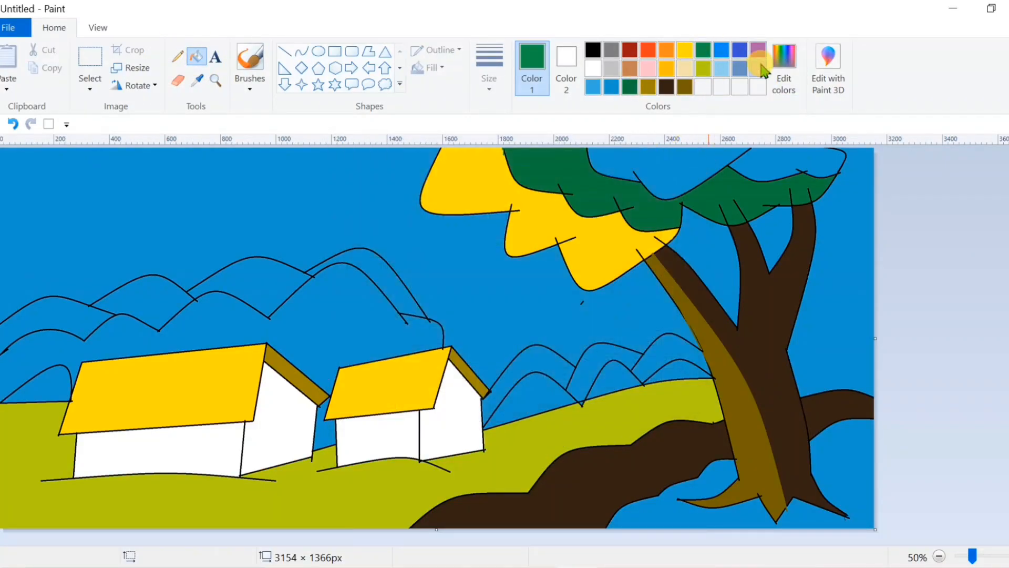
click(783, 66)
click(691, 152)
click(780, 66)
click(362, 406)
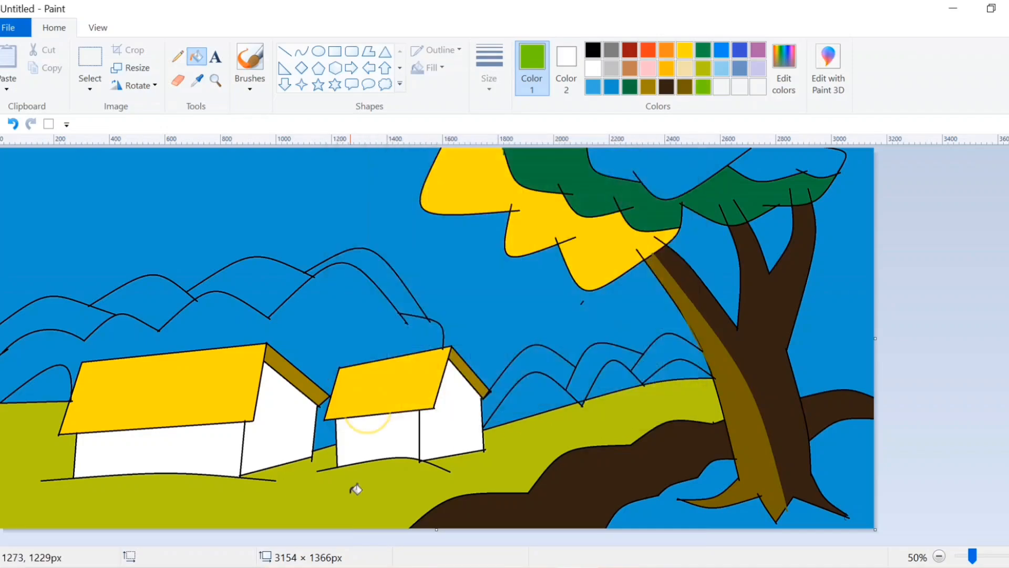
click(354, 491)
Fill the rear hills on both sides of the houses, and the connected black outlines, with the bright green.
click(404, 290)
click(173, 296)
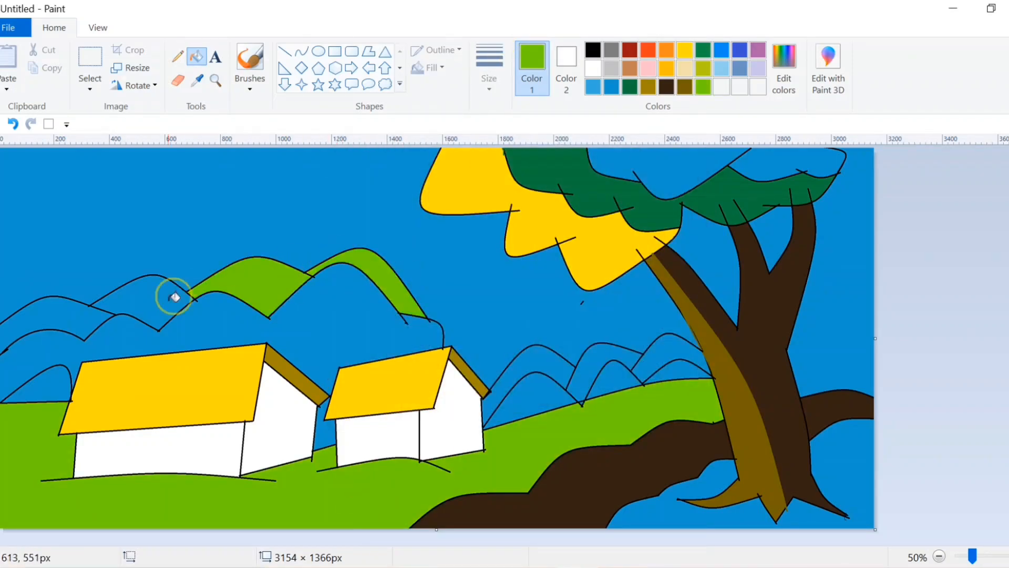
click(106, 305)
click(110, 306)
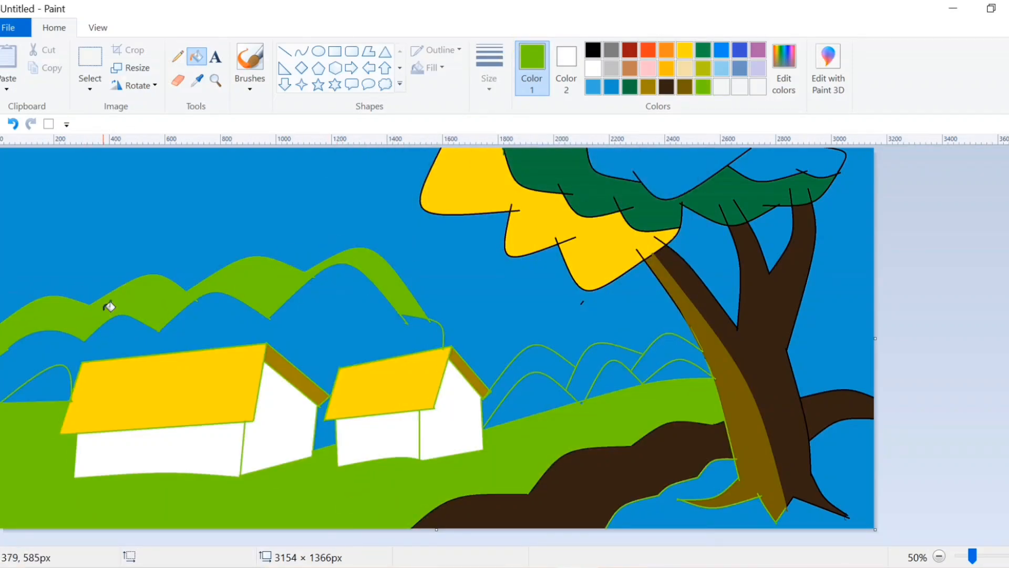
click(604, 349)
click(653, 344)
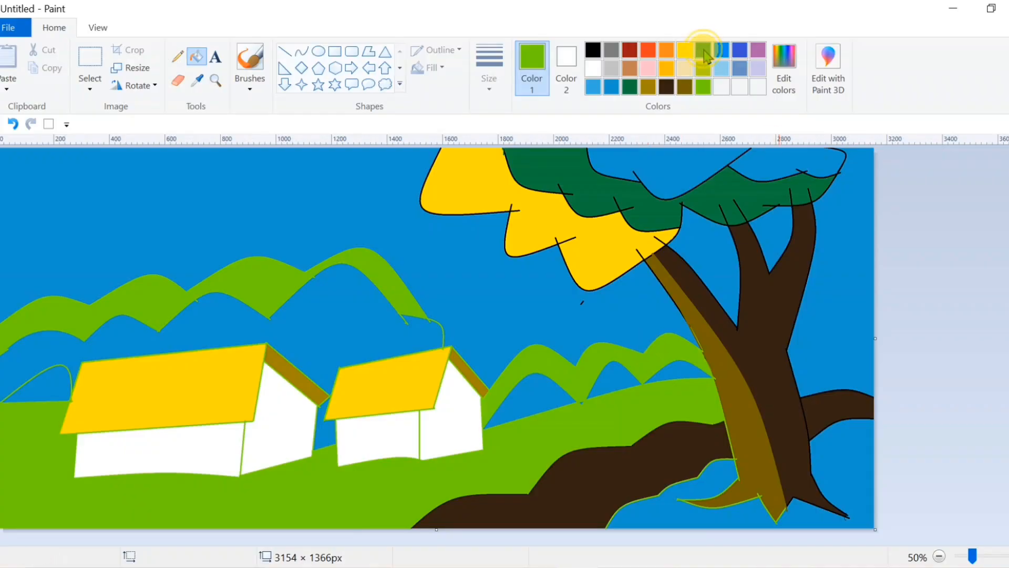
Fill the front hills beside the tree and behind the houses with the palette's standard green.
click(703, 50)
click(615, 376)
click(573, 397)
click(676, 370)
click(387, 344)
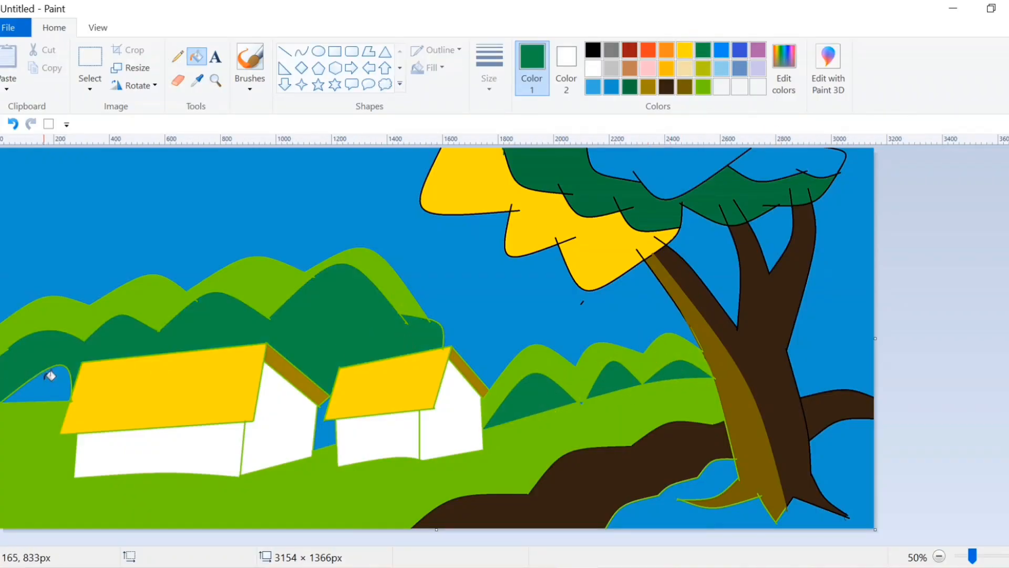
Mix a custom very dark green and fill the small hump beside the left house and the front hills near the tree.
click(796, 60)
drag(692, 271, 692, 298)
click(386, 408)
click(52, 386)
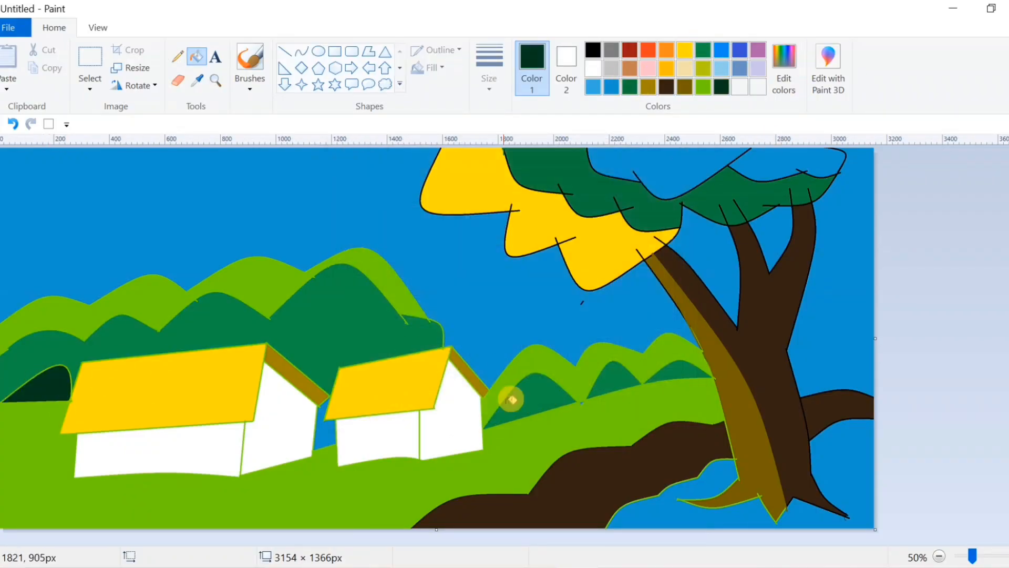
click(511, 400)
click(613, 390)
click(667, 371)
Fill the large front hills behind the two houses with the palette's custom dark green.
click(328, 360)
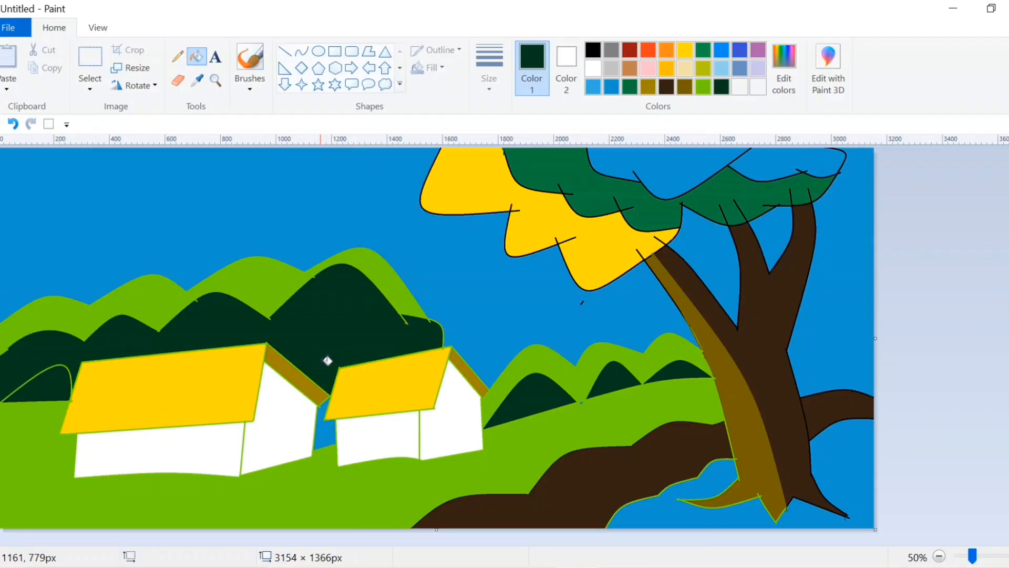
click(630, 87)
click(375, 290)
Draw a small very dark green arch in the gap between the first two front hills right of the second house.
click(286, 52)
mouse_move(565, 390)
mouse_down()
mouse_move(608, 379)
mouse_move(574, 375)
mouse_up()
click(13, 124)
click(722, 89)
click(930, 347)
Try to fill the small arch between the front hills with the very dark green.
click(196, 57)
click(598, 398)
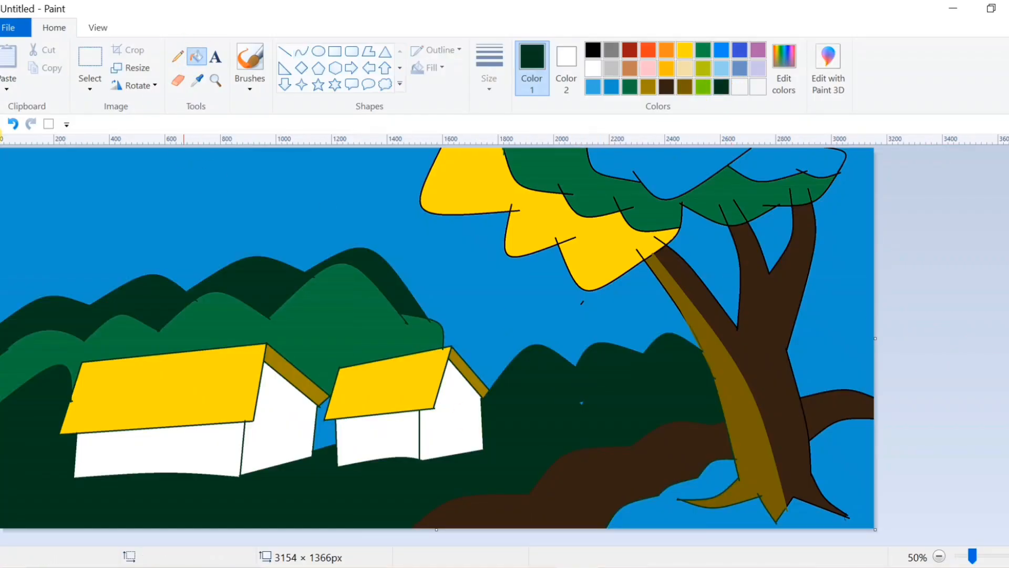
click(13, 124)
Close the gap at the small arch's base, and fill the arch and the tree's upper foliage with very dark green.
click(284, 51)
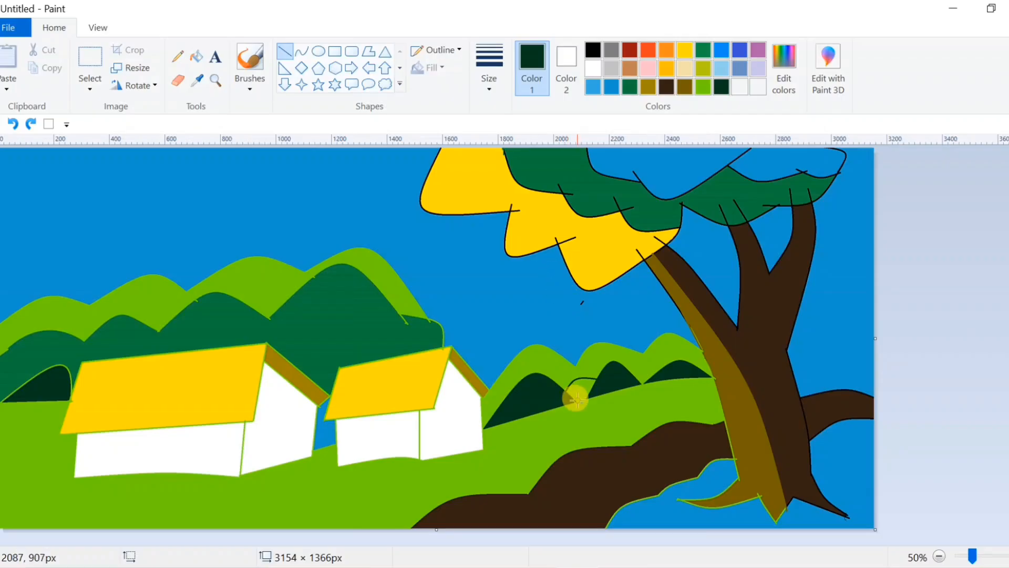
mouse_move(580, 401)
mouse_down()
mouse_move(588, 389)
mouse_move(582, 402)
mouse_up()
click(196, 56)
click(584, 383)
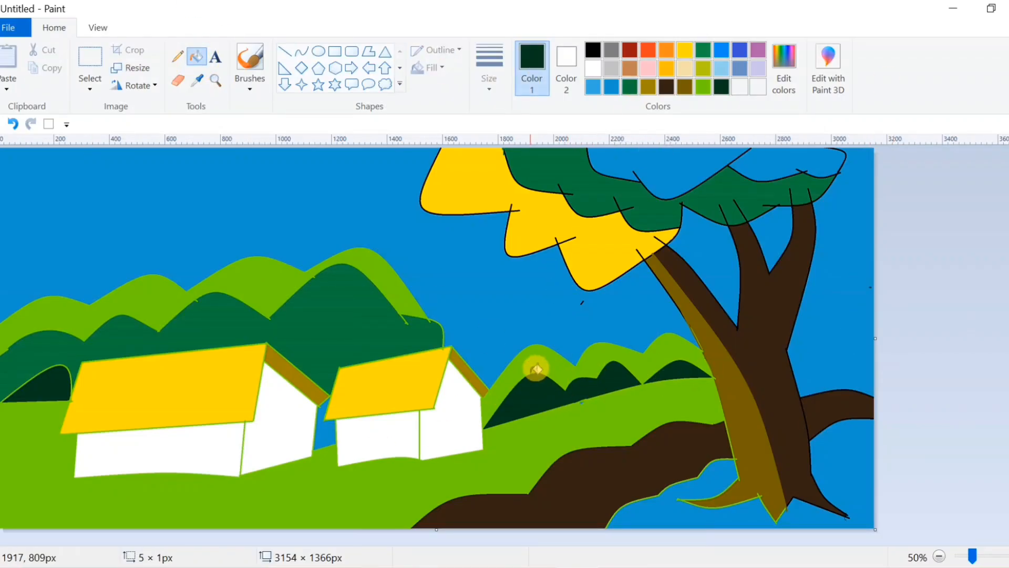
click(768, 155)
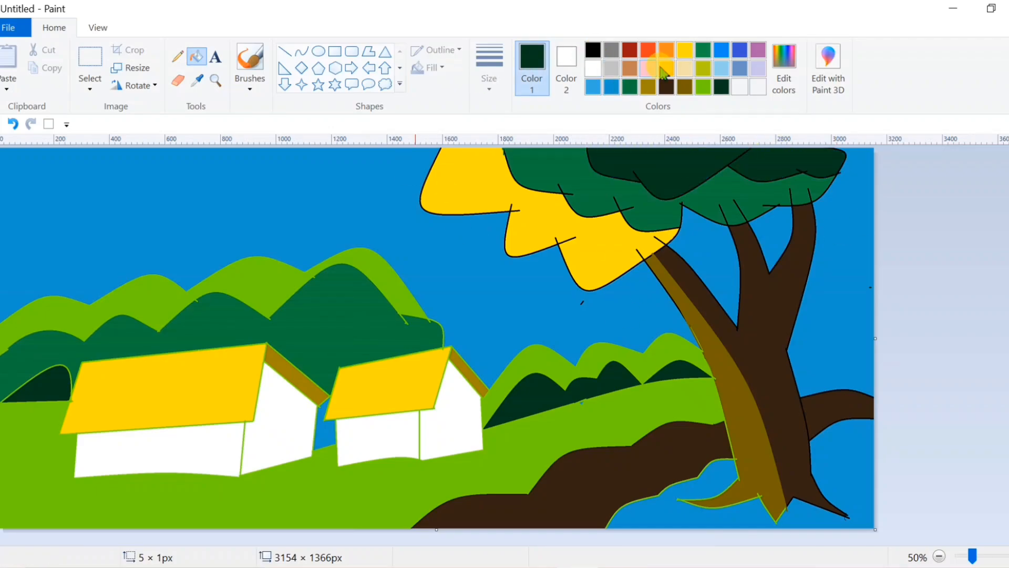
Draw a solid orange oval sun about 409 px wide in the sky above the left hills.
click(318, 52)
click(436, 50)
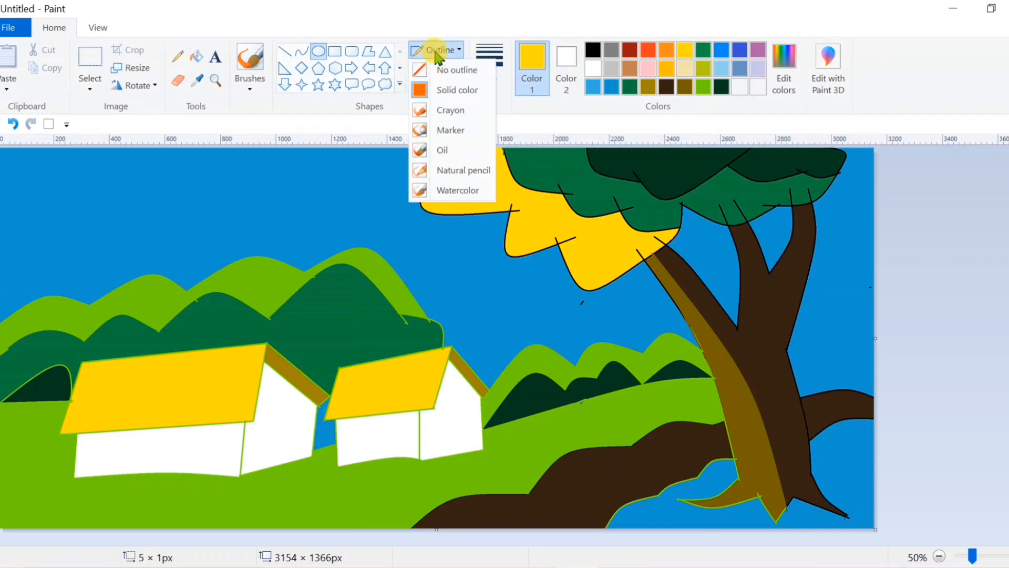
click(428, 67)
click(448, 108)
click(666, 51)
drag(151, 171, 265, 248)
drag(235, 211, 239, 203)
click(566, 69)
click(667, 51)
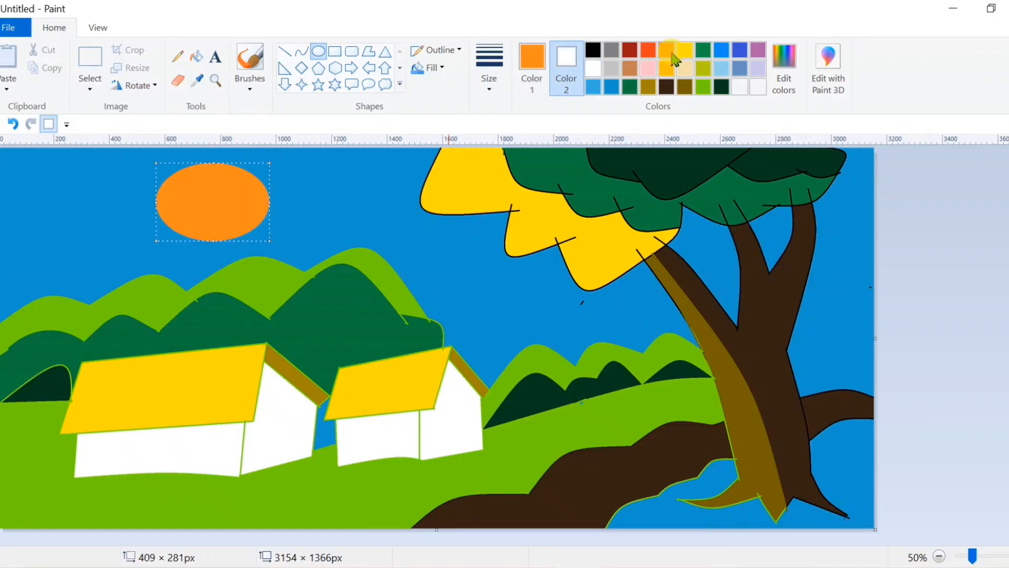
click(217, 247)
Draw short straight yellow rays all around the orange sun.
click(284, 51)
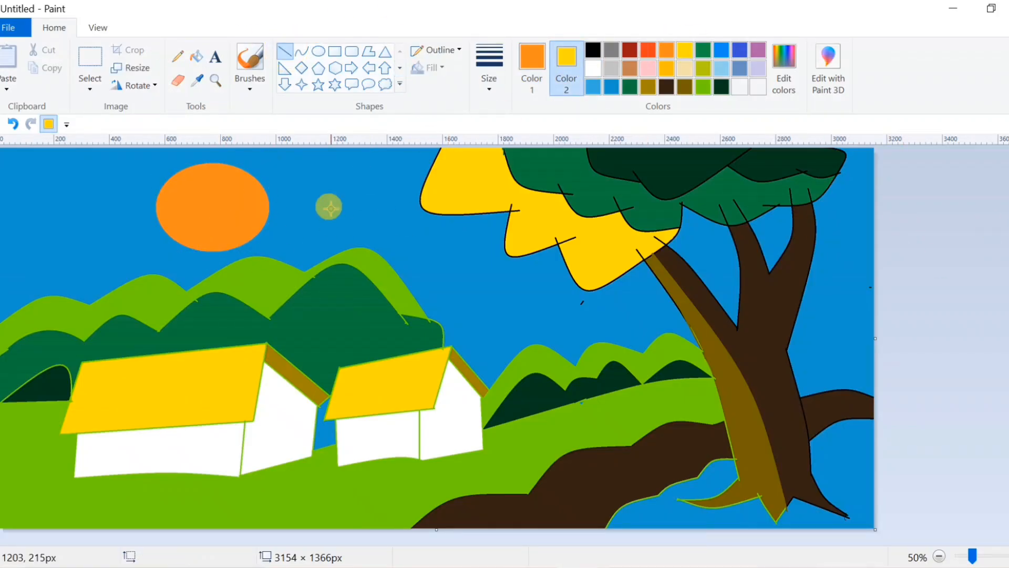
mouse_move(267, 231)
mouse_down()
mouse_move(296, 238)
mouse_move(289, 225)
mouse_move(311, 220)
mouse_move(269, 194)
mouse_move(312, 188)
mouse_move(254, 180)
mouse_move(300, 165)
mouse_move(269, 166)
mouse_move(270, 151)
mouse_move(228, 149)
mouse_up()
click(531, 68)
click(685, 51)
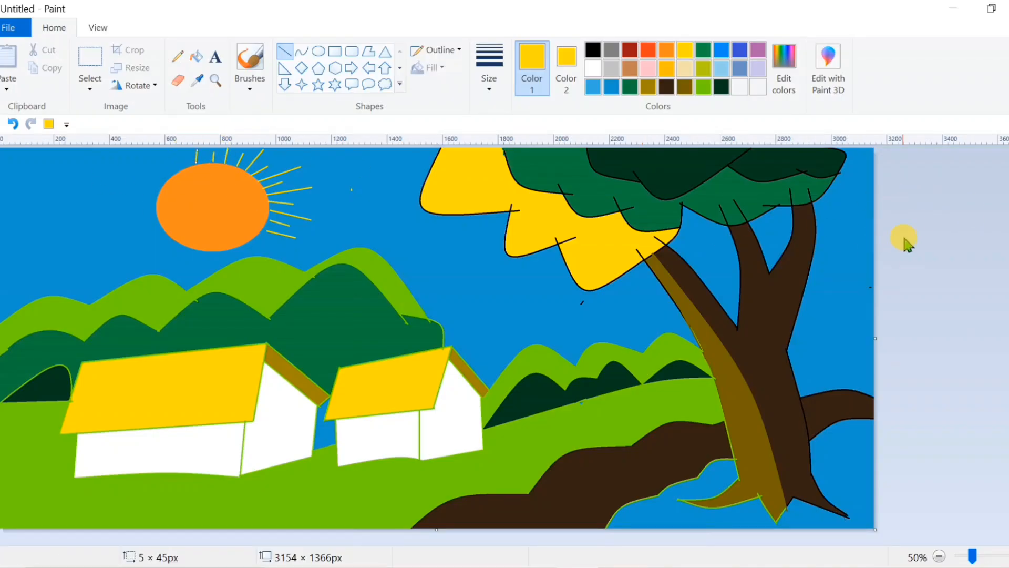
mouse_move(187, 167)
mouse_down()
mouse_move(165, 153)
mouse_move(133, 167)
mouse_move(145, 190)
mouse_move(138, 211)
mouse_move(123, 215)
mouse_move(143, 222)
mouse_move(138, 253)
mouse_move(197, 274)
mouse_move(211, 244)
mouse_move(211, 270)
mouse_move(247, 252)
mouse_move(297, 250)
mouse_up()
click(214, 261)
click(12, 124)
click(885, 268)
click(884, 234)
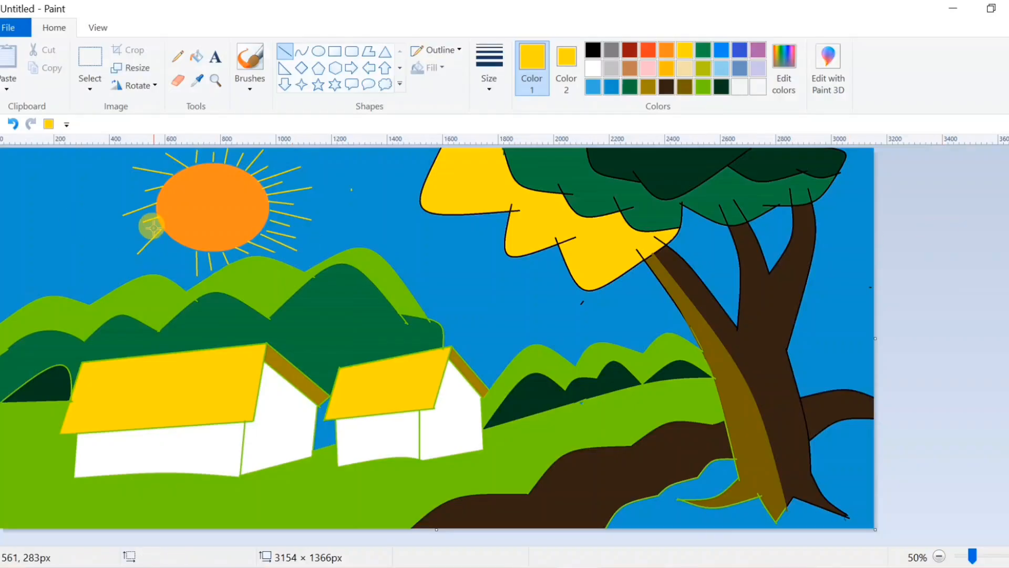
mouse_move(166, 237)
mouse_down()
mouse_move(160, 257)
mouse_move(172, 271)
mouse_move(188, 265)
mouse_up()
click(935, 193)
Draw a solid black rectangular door about 91 × 131 px on the second house's gable wall.
click(593, 50)
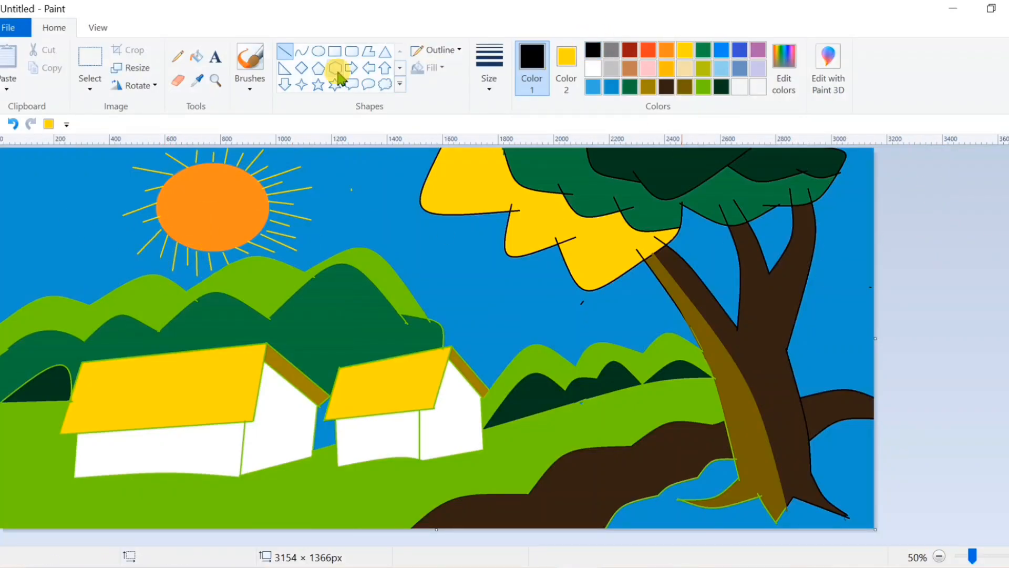
click(334, 51)
click(431, 67)
click(447, 90)
drag(437, 418, 463, 448)
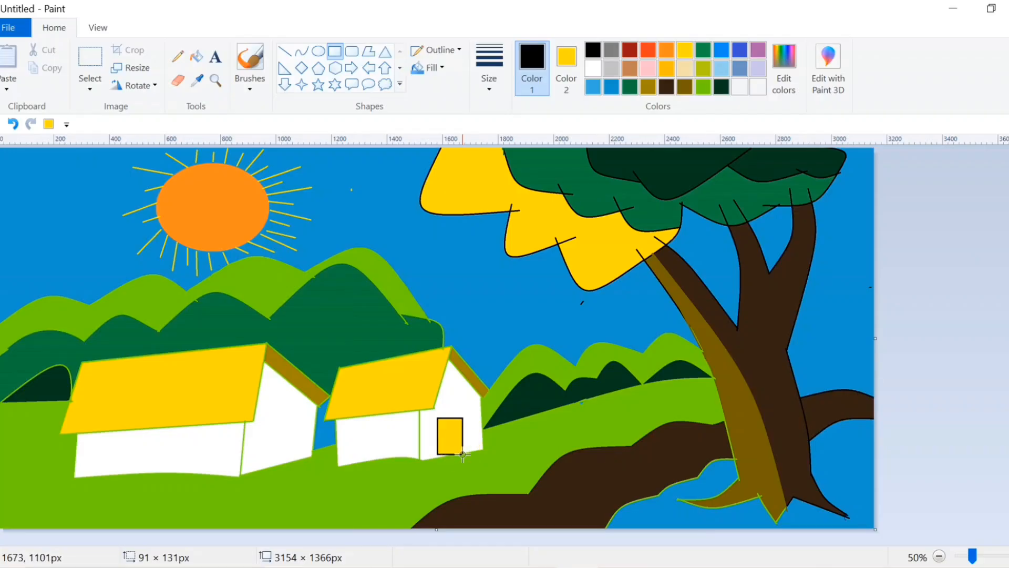
click(566, 69)
click(592, 50)
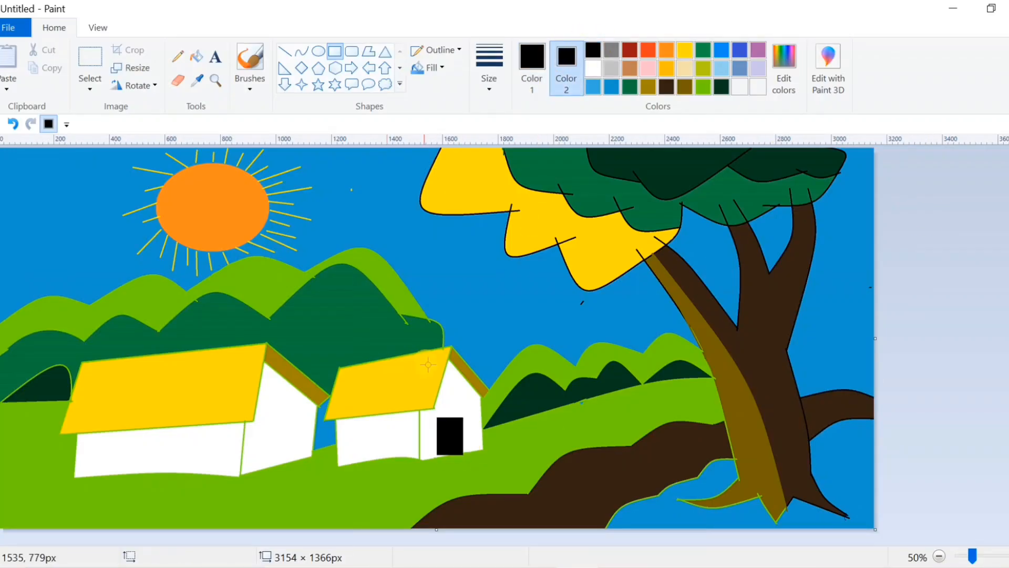
Draw a solid black door on the left house's gable wall and a short vertical black line down from its left edge.
drag(262, 423, 294, 463)
click(906, 360)
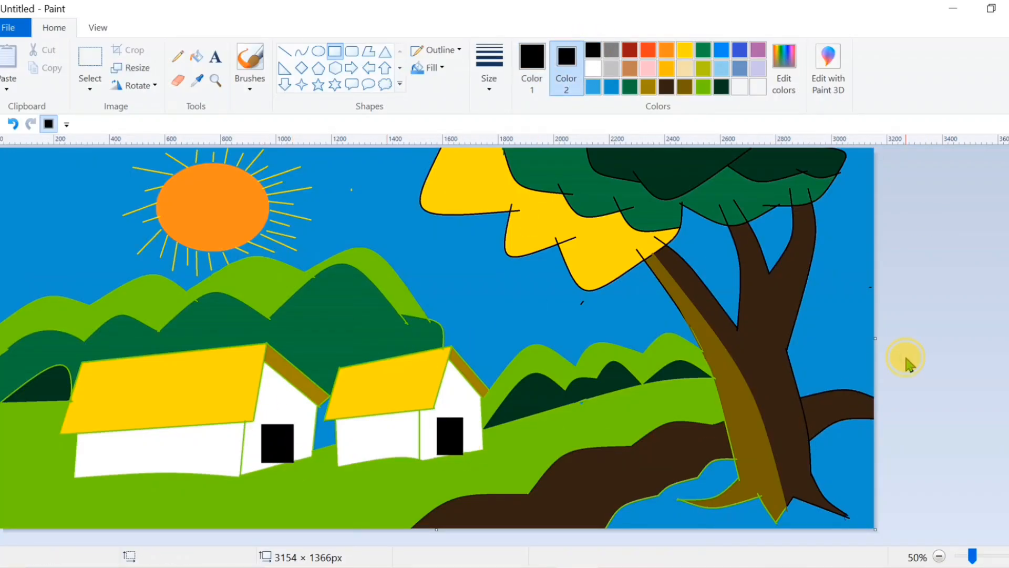
click(284, 51)
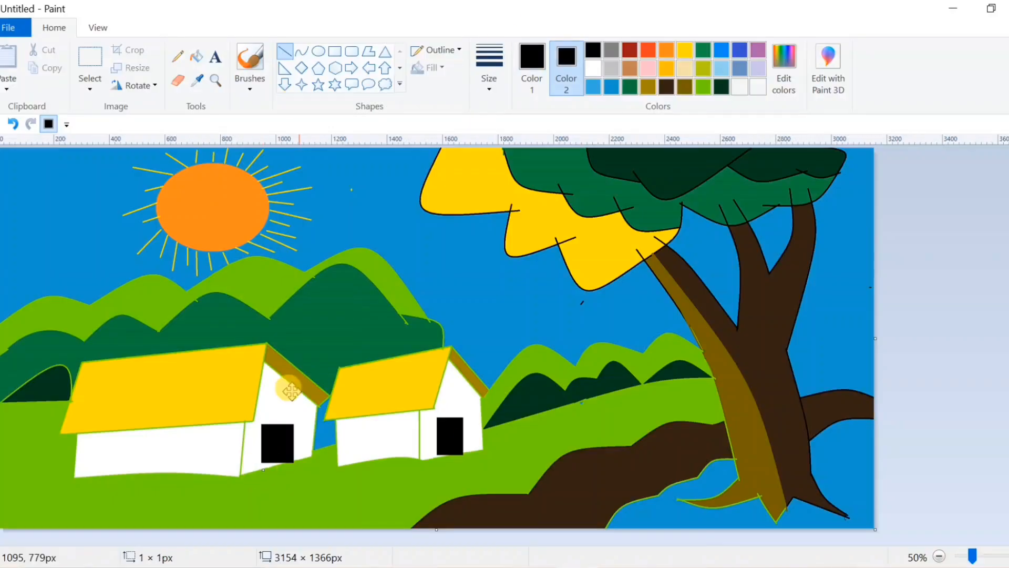
click(964, 386)
click(436, 51)
click(431, 90)
mouse_move(262, 469)
mouse_down()
mouse_move(245, 462)
mouse_move(263, 473)
mouse_up()
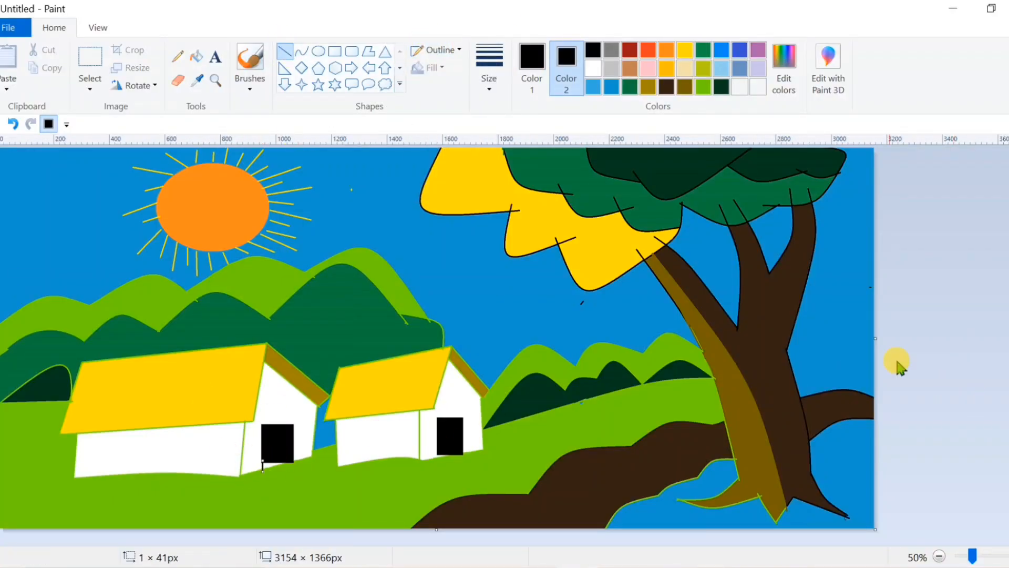
click(896, 361)
click(195, 58)
Draw three tiers of small overlapping black hill arches between the tree trunk and the canvas's right edge.
click(301, 51)
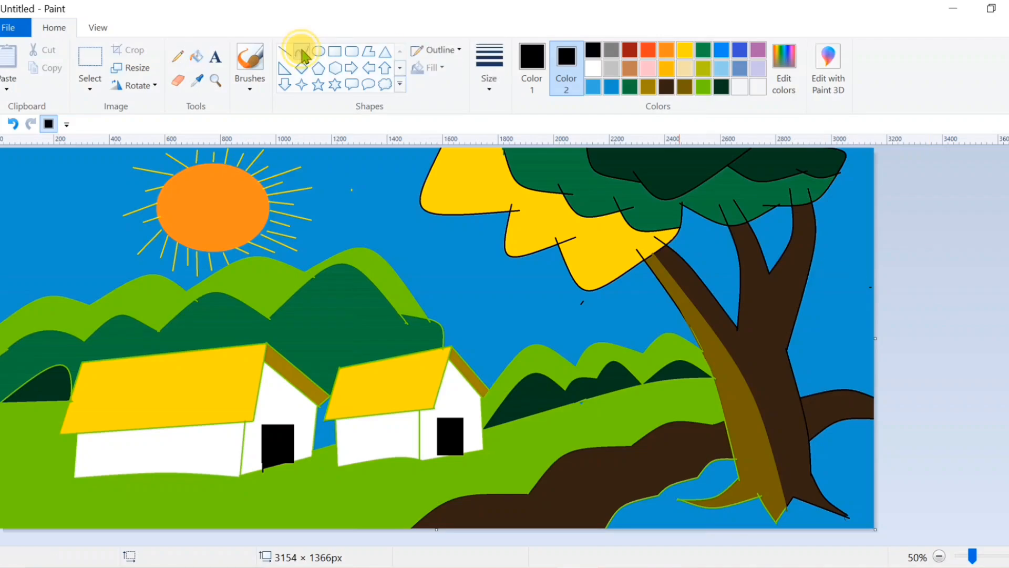
mouse_move(792, 370)
mouse_down()
mouse_move(845, 363)
mouse_move(799, 338)
mouse_move(836, 354)
mouse_move(837, 337)
mouse_move(886, 342)
mouse_move(857, 334)
mouse_up()
click(952, 354)
mouse_move(788, 351)
mouse_down()
mouse_move(832, 347)
mouse_move(804, 323)
mouse_move(858, 337)
mouse_move(838, 322)
mouse_move(898, 330)
mouse_move(861, 317)
mouse_up()
click(929, 347)
click(923, 333)
click(11, 125)
click(911, 314)
drag(792, 331, 853, 285)
click(15, 125)
click(941, 314)
click(876, 309)
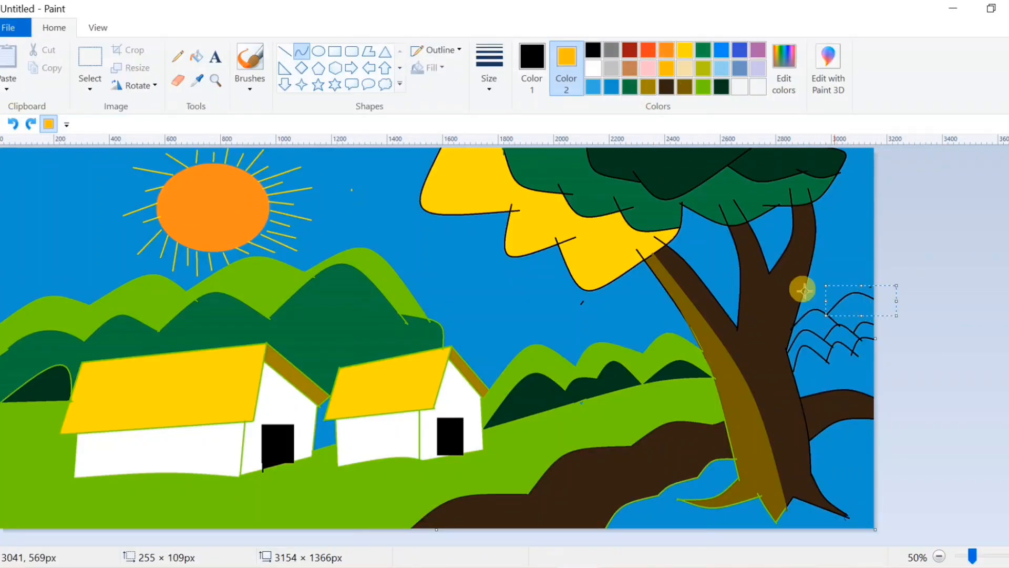
Sample the light green of the left hills and fill the top tier of hills beyond the tree trunk with it.
click(531, 50)
click(667, 68)
click(198, 57)
click(196, 80)
click(255, 264)
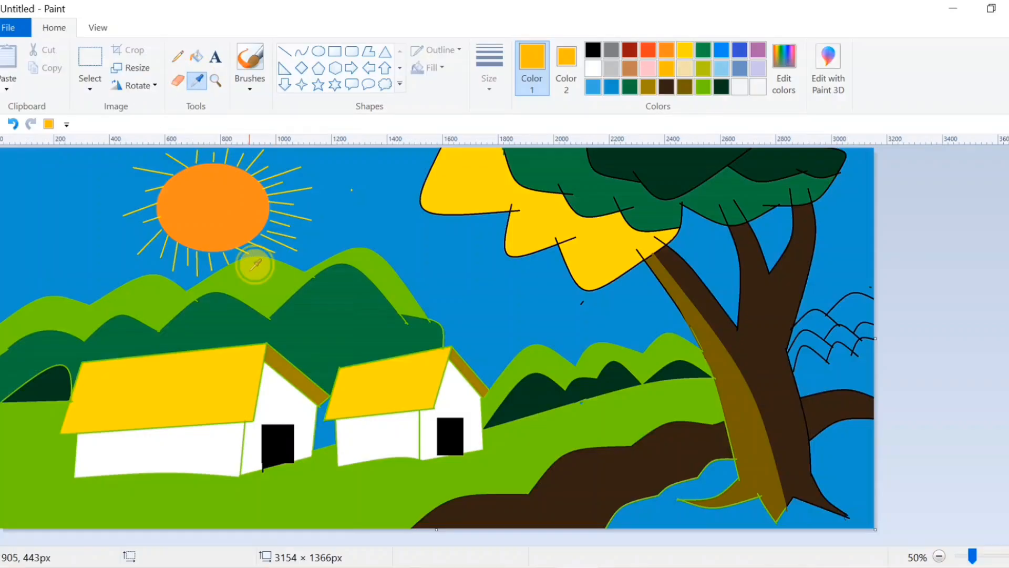
click(863, 311)
click(818, 318)
Sample the darker green of the left hills and fill the middle tier of hills beyond the trunk with it.
click(198, 80)
click(369, 290)
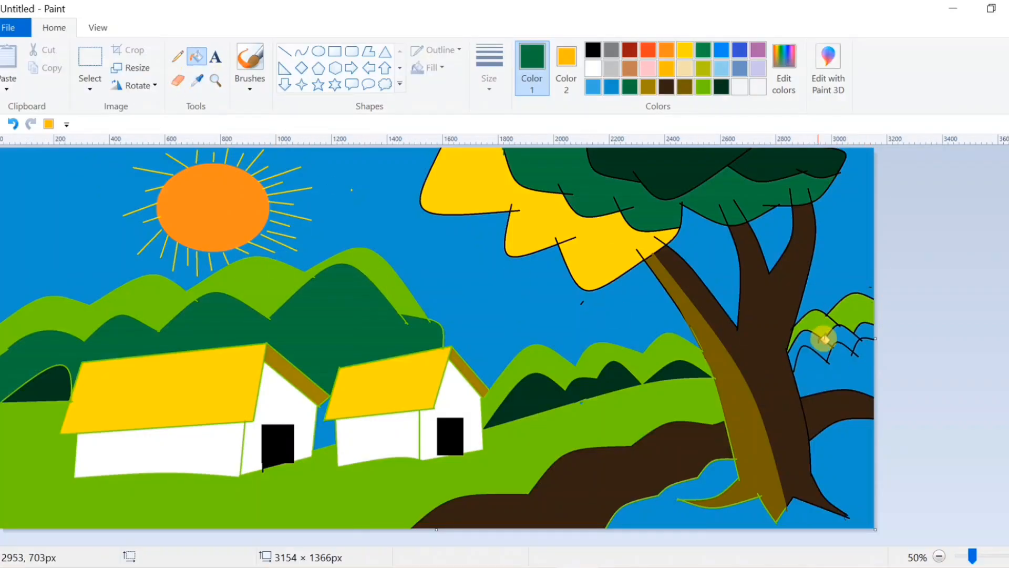
click(824, 339)
click(799, 343)
click(862, 332)
Draw a straight green base line under the hills beyond the trunk and fill their lowest tier with light green.
click(284, 51)
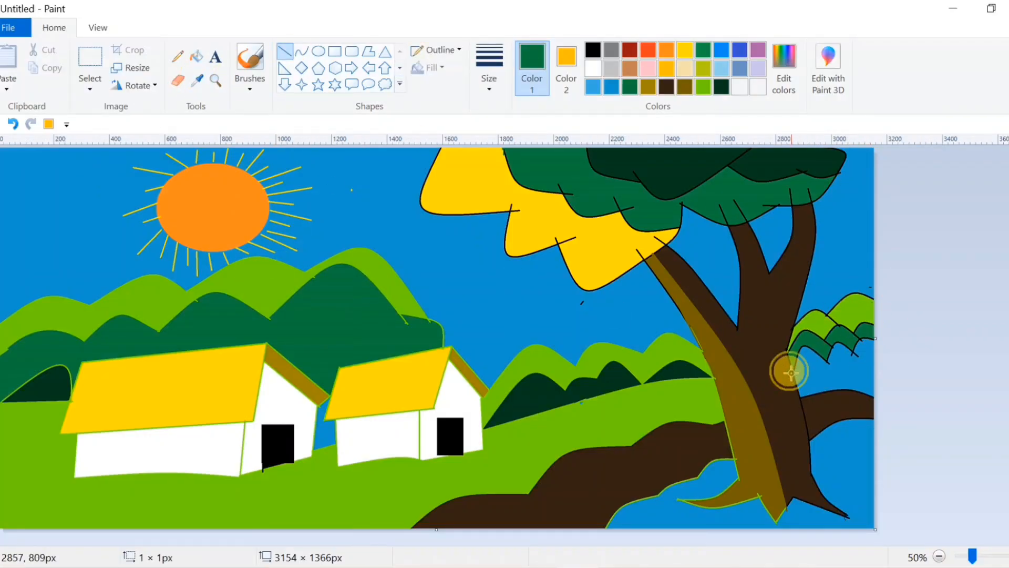
drag(791, 373, 878, 353)
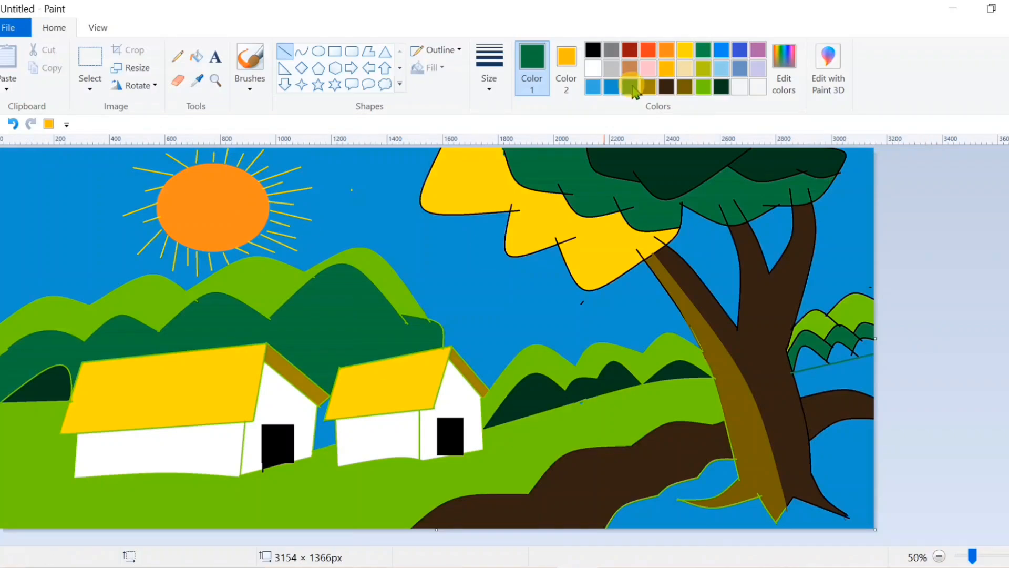
click(196, 57)
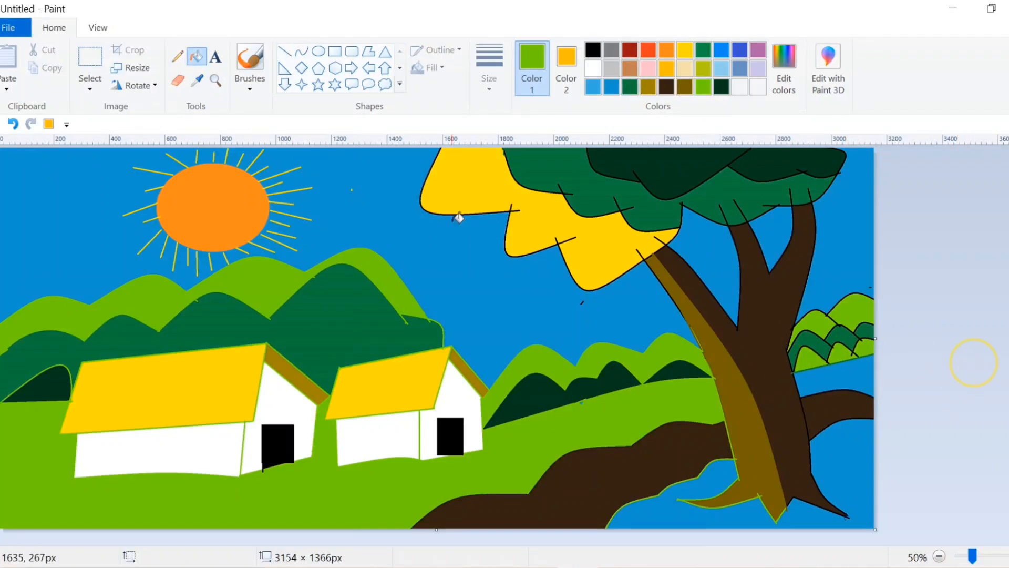
Mix a very dark green and draw a curved contour line on the grass below the left house, starting from the bottom edge.
click(301, 51)
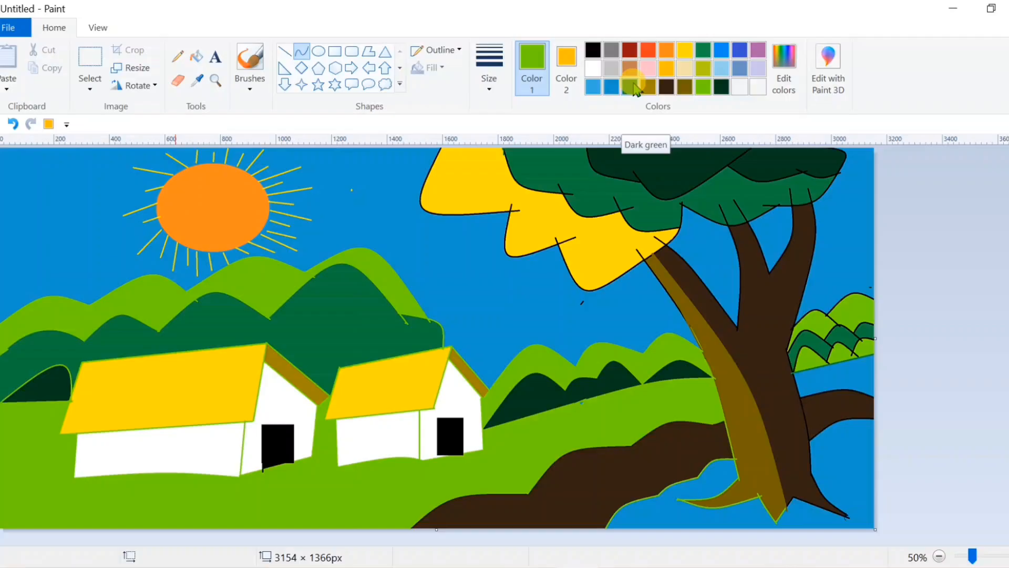
click(783, 69)
click(687, 302)
click(361, 403)
drag(115, 522, 256, 480)
mouse_move(187, 488)
mouse_down()
mouse_move(163, 473)
mouse_move(79, 533)
mouse_up()
click(137, 495)
Continue the dark green contour with two overlapping curves running along the base of both houses.
drag(229, 490, 368, 473)
mouse_move(281, 480)
mouse_down()
mouse_move(306, 461)
mouse_move(512, 460)
mouse_up()
click(985, 449)
mouse_move(444, 472)
mouse_down()
mouse_move(451, 459)
mouse_move(401, 470)
mouse_up()
key(ctrl+z)
drag(336, 478, 496, 458)
drag(429, 471, 411, 456)
click(917, 446)
Extend the dark green contour with curves from the second house to the trunk and a line beyond it to the canvas edge.
drag(477, 461, 601, 417)
mouse_move(541, 437)
mouse_down()
mouse_move(528, 424)
mouse_move(721, 389)
mouse_up()
click(918, 413)
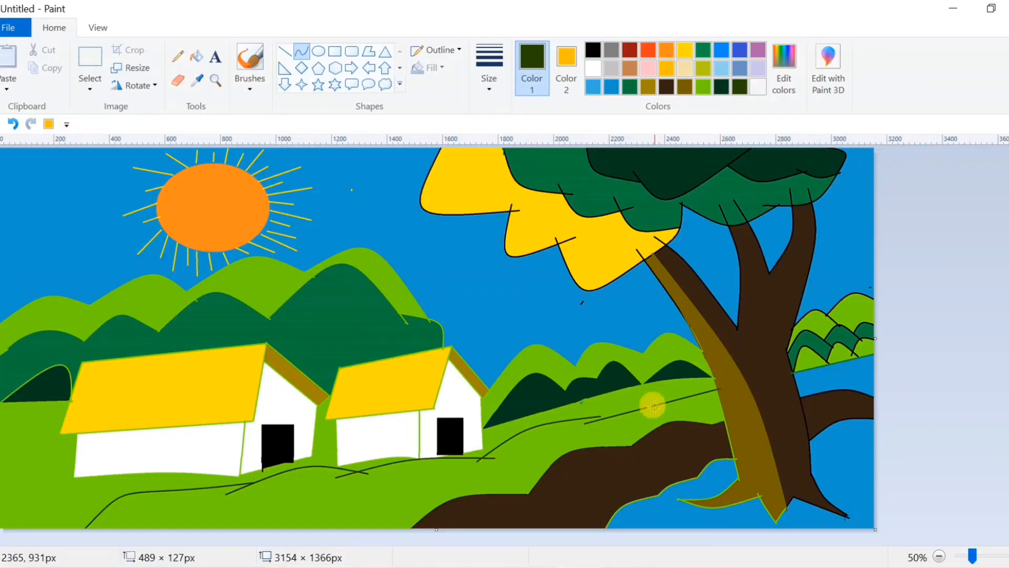
drag(654, 405, 647, 393)
click(952, 435)
drag(796, 389, 873, 376)
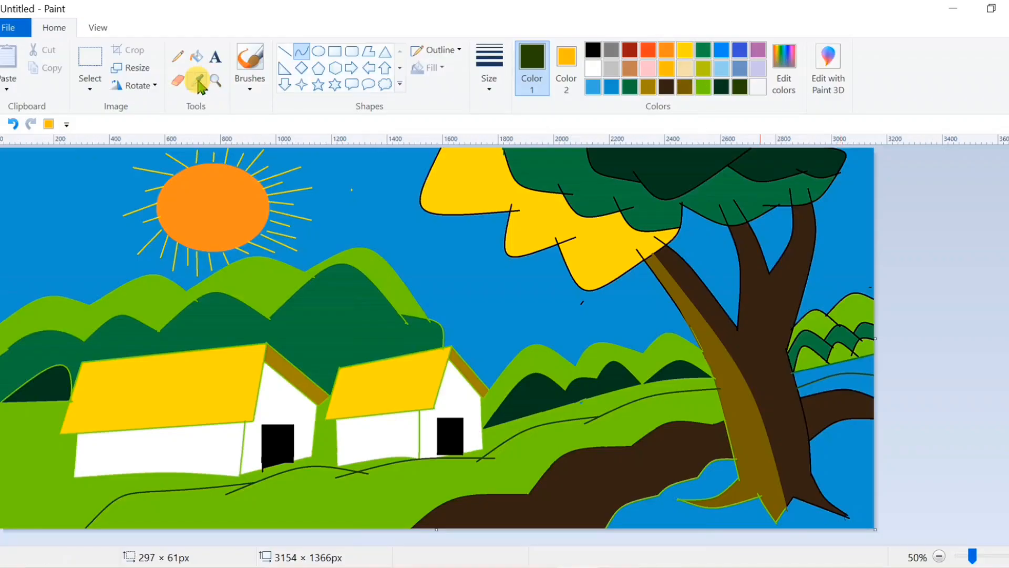
Try filling the foreground grass below the contour with the very dark green.
click(196, 56)
click(536, 460)
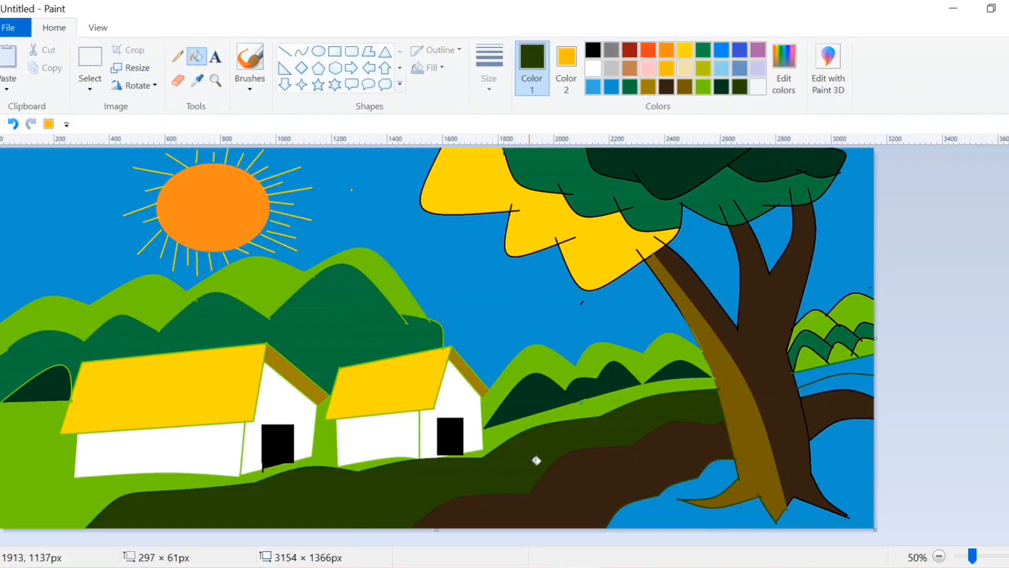
click(13, 123)
Mix a slightly lighter dark green and fill the foreground grass and the strip beyond the trunk with it.
click(784, 69)
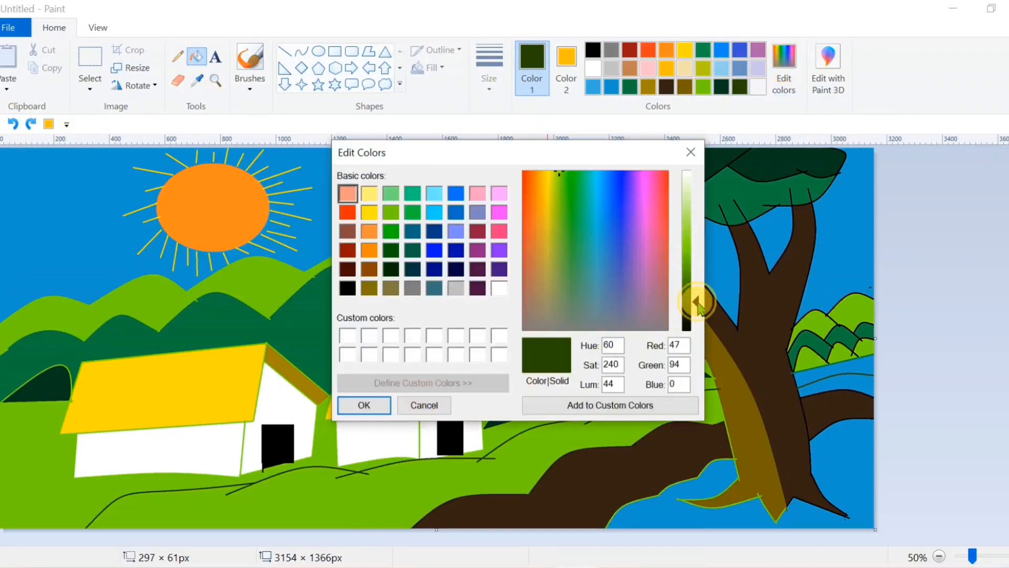
drag(696, 296, 697, 287)
click(363, 404)
click(396, 489)
click(848, 386)
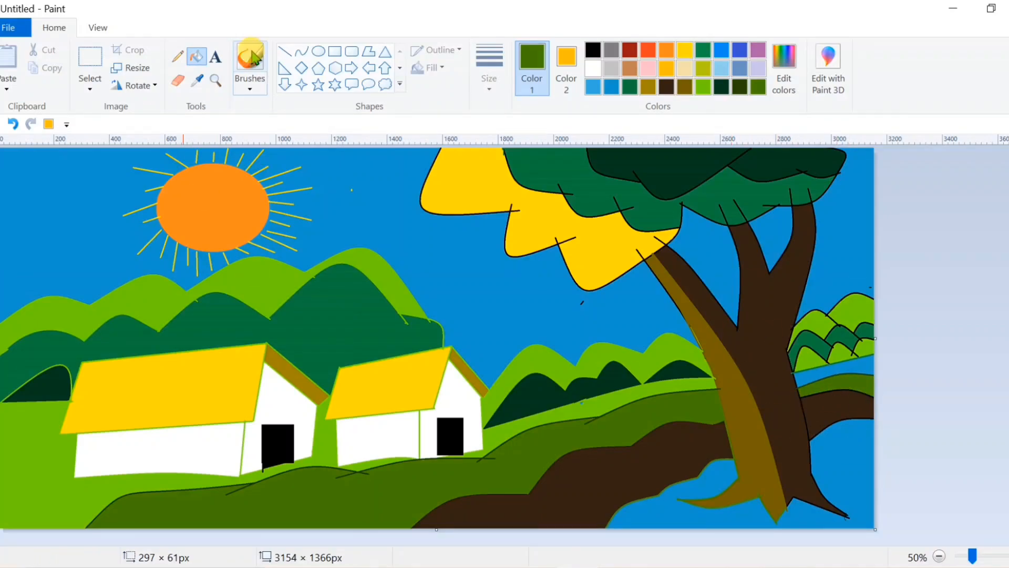
Sample the light green of the hills and fill the blue gap below the small hills beyond the trunk.
click(197, 80)
click(403, 273)
click(864, 358)
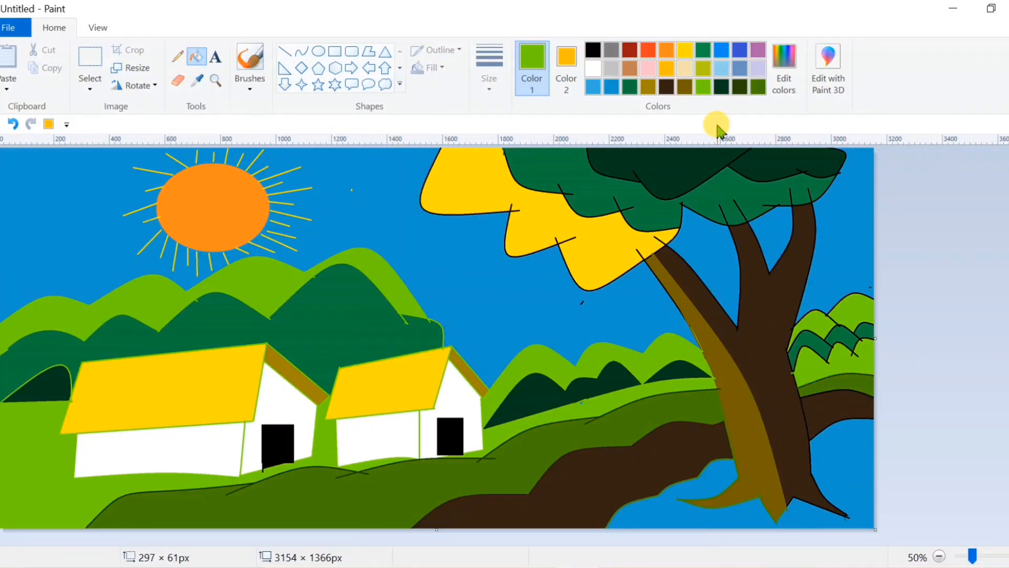
Outline a rounded mound in the canvas's bottom-right corner with very dark green curves and fill it with the same colour.
click(740, 87)
click(301, 51)
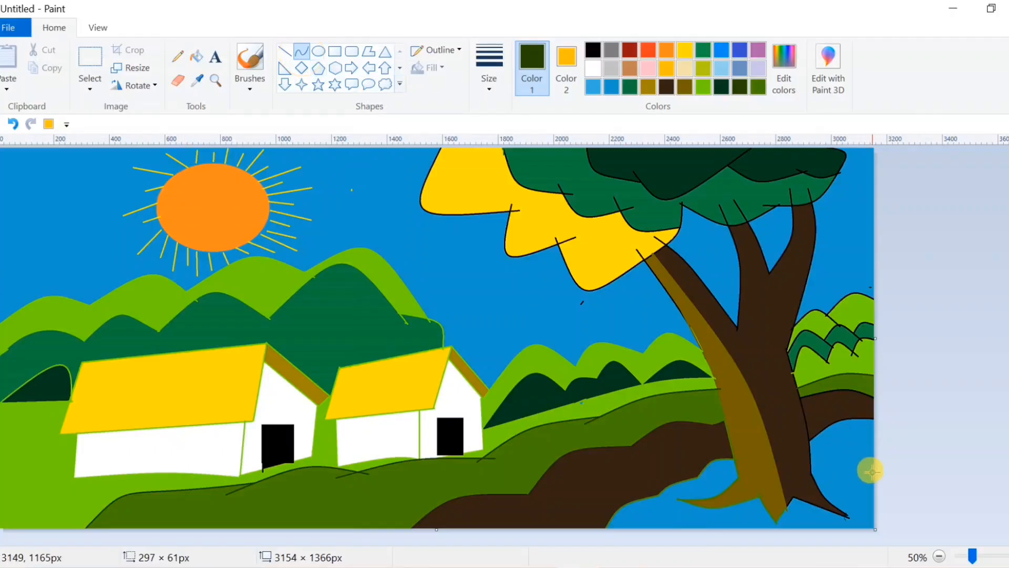
mouse_move(873, 472)
mouse_down()
mouse_move(832, 502)
mouse_move(830, 466)
mouse_move(884, 462)
mouse_move(834, 466)
mouse_up()
click(13, 125)
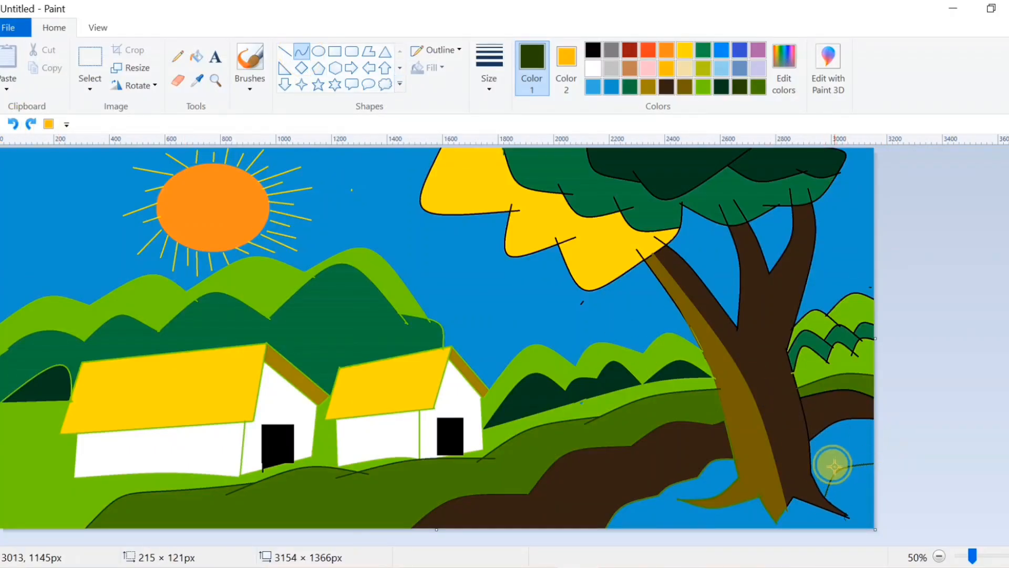
click(823, 500)
click(820, 508)
drag(820, 506, 812, 539)
click(196, 56)
click(841, 513)
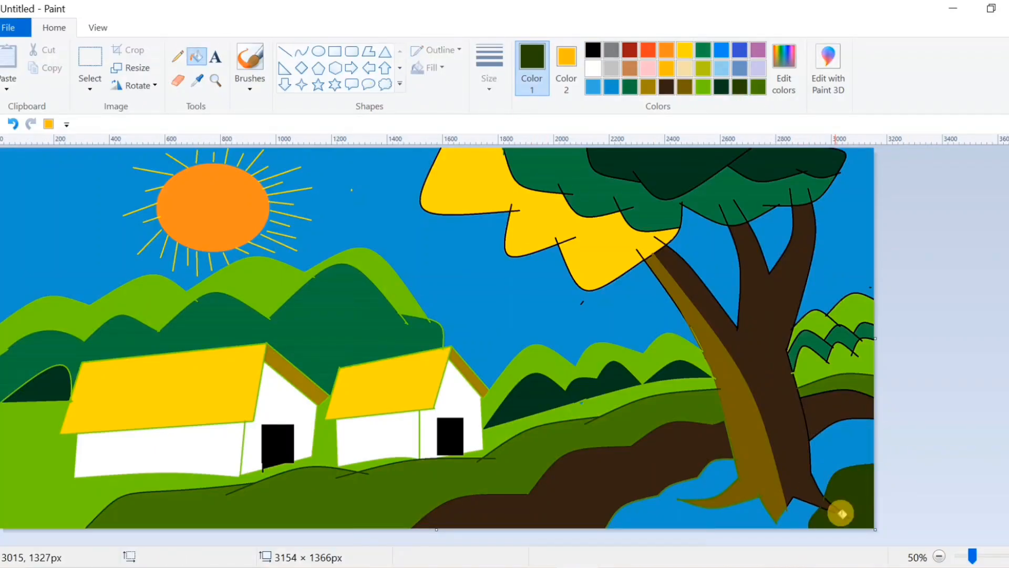
Sample the foreground's mid green and fill the blue areas around the tree roots, plus the dark contour line below the houses.
click(197, 80)
click(581, 417)
click(698, 506)
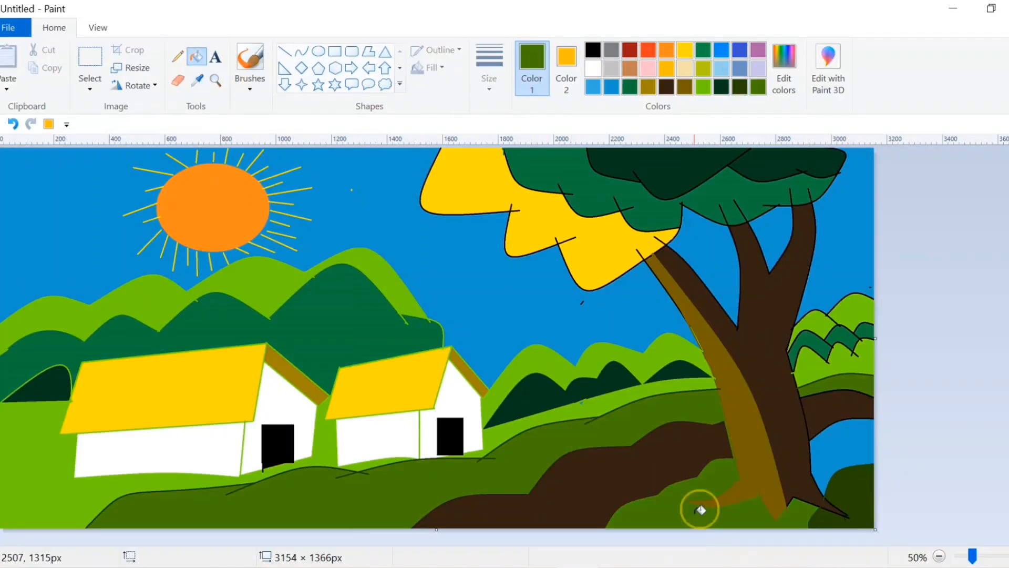
click(841, 446)
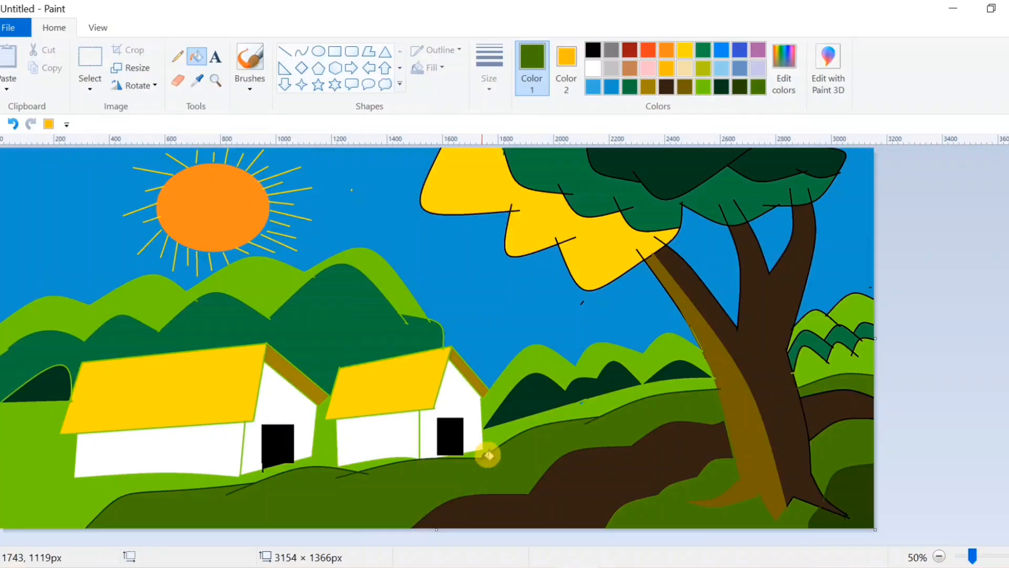
click(488, 455)
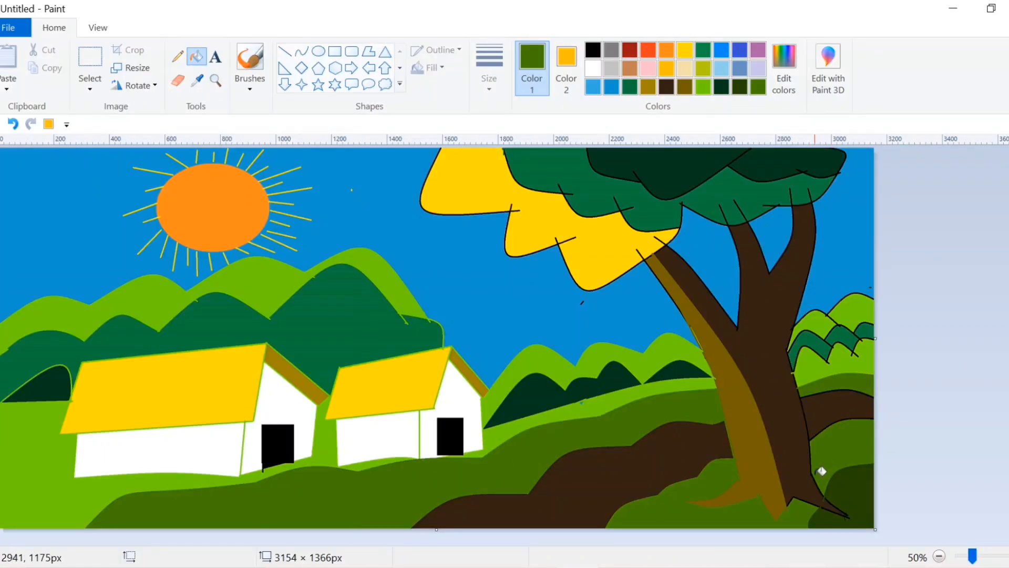
Draw a small curved amber patch on the brown path at the canvas's bottom edge and fill it with amber.
click(301, 51)
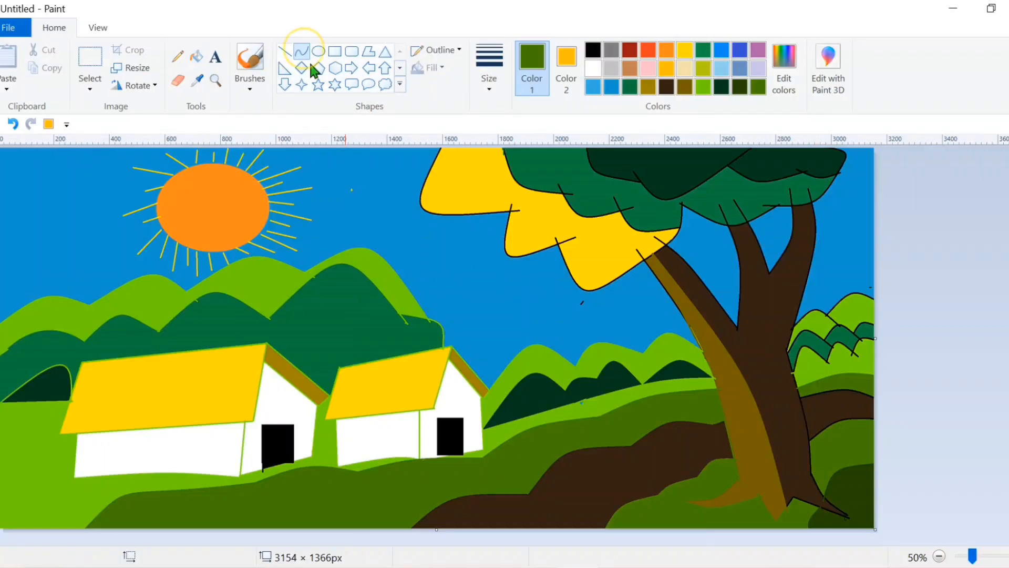
drag(522, 526, 568, 495)
click(667, 69)
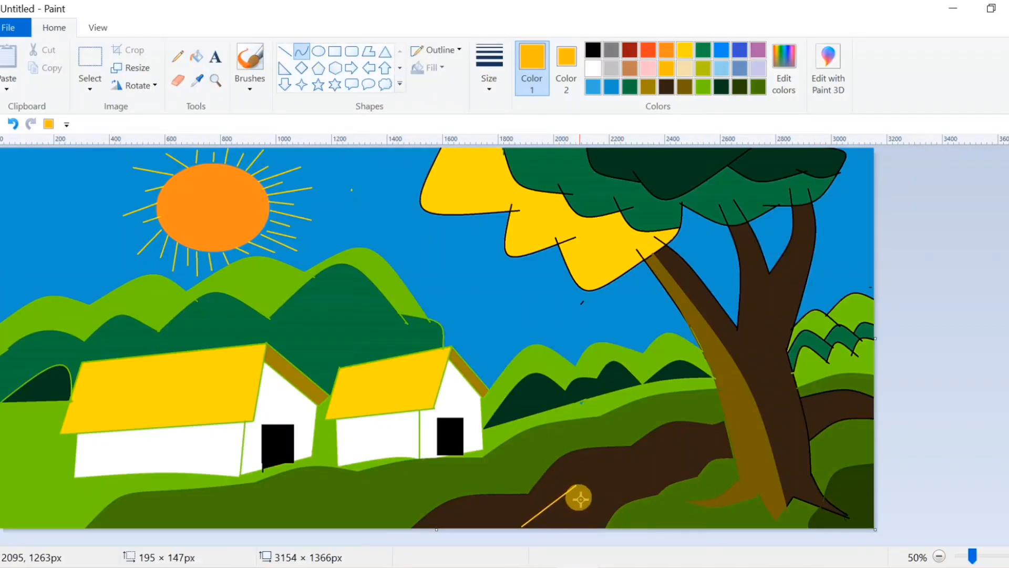
mouse_move(577, 494)
mouse_down()
mouse_move(584, 482)
mouse_move(540, 494)
mouse_move(575, 506)
mouse_move(576, 527)
mouse_move(572, 513)
mouse_move(549, 509)
mouse_up()
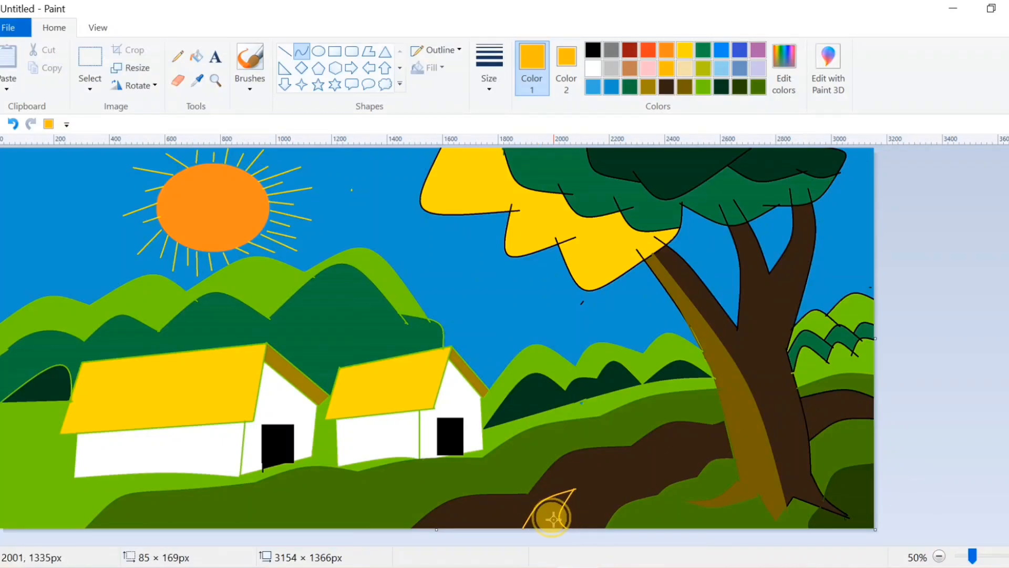
click(196, 55)
click(551, 512)
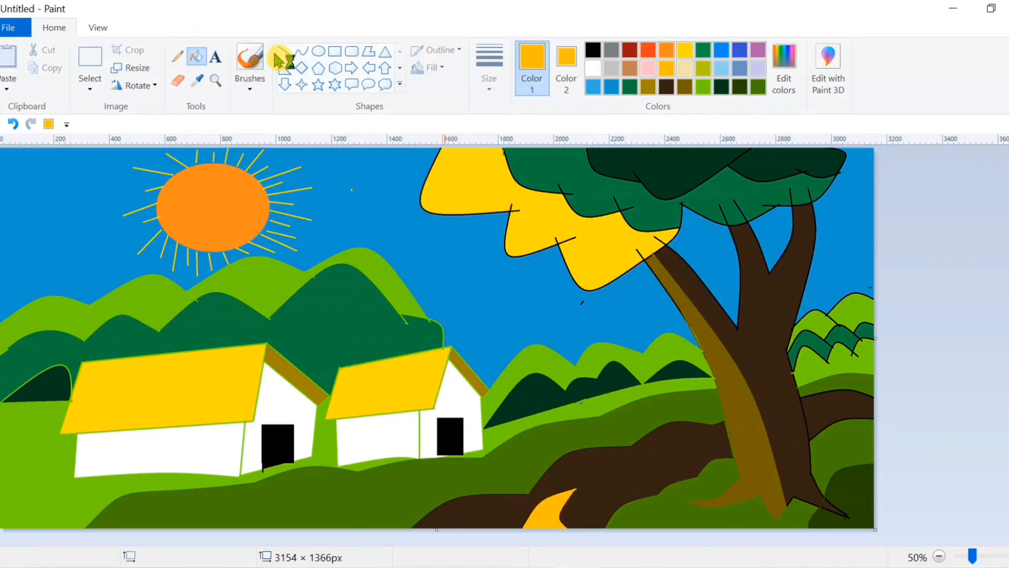
Draw an amber curve about 527 × 341 px along the path from the trunk to the bottom edge and fill the strip below it.
click(301, 51)
drag(728, 447, 592, 529)
drag(662, 488, 621, 474)
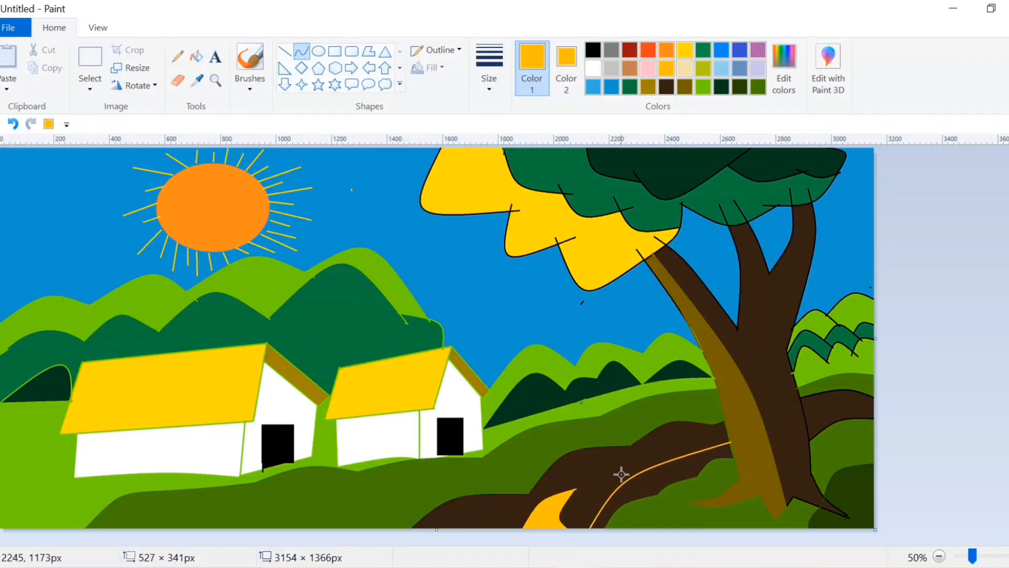
click(203, 62)
click(654, 476)
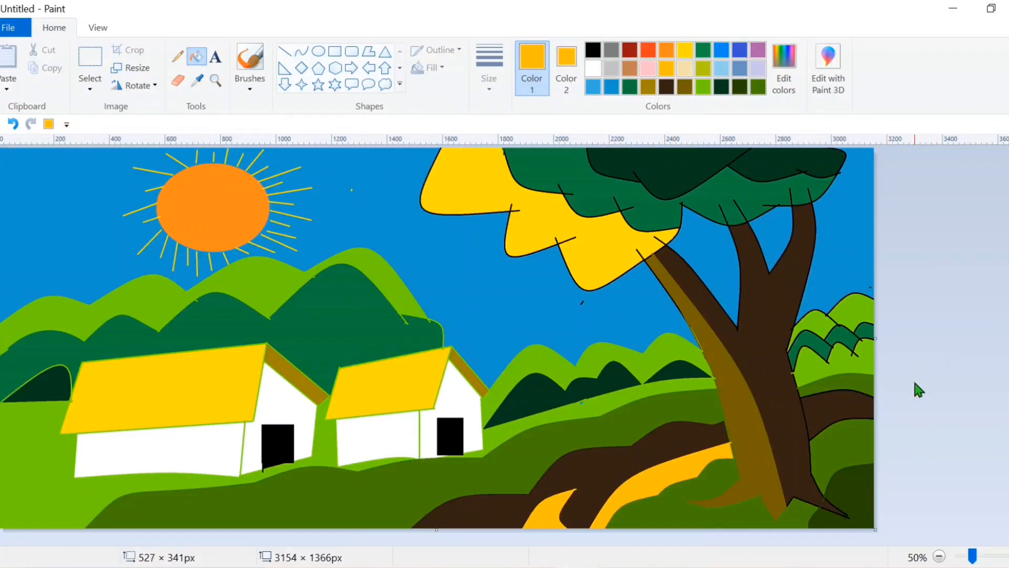